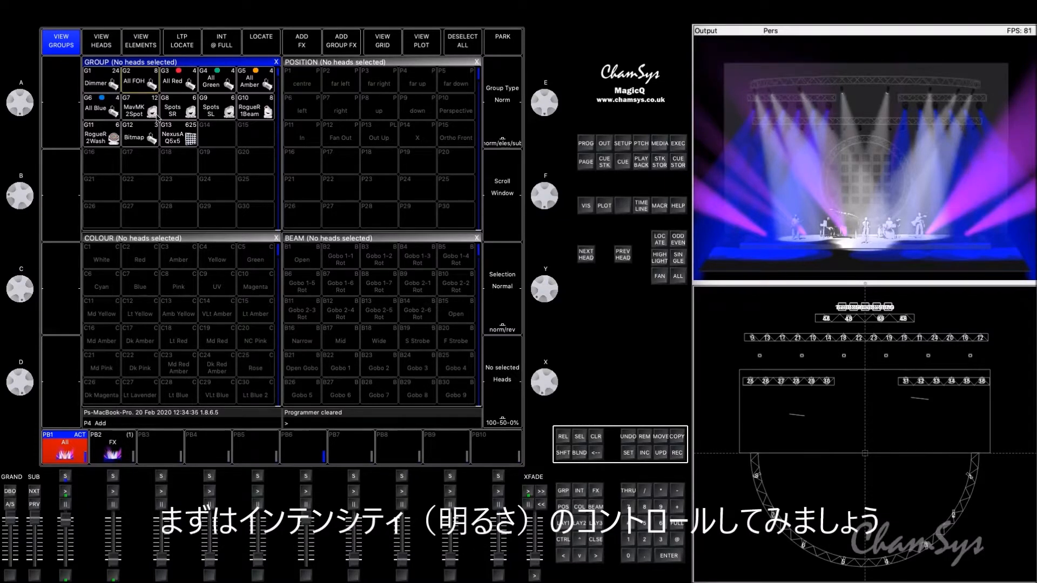
Step: Select the All FOH group and set its intensity to 22%
left_click(141, 80)
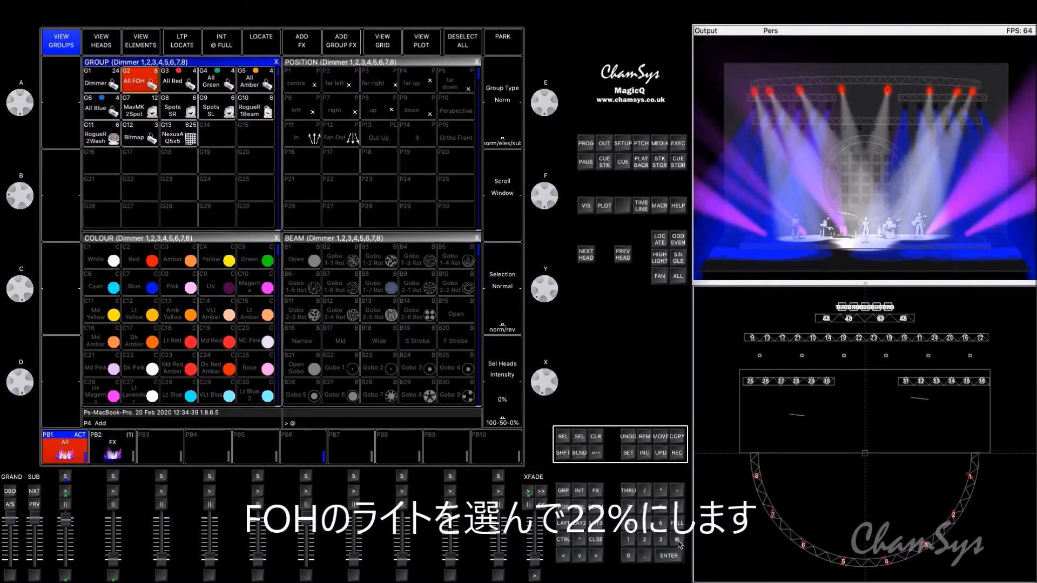
type("22")
key("Return")
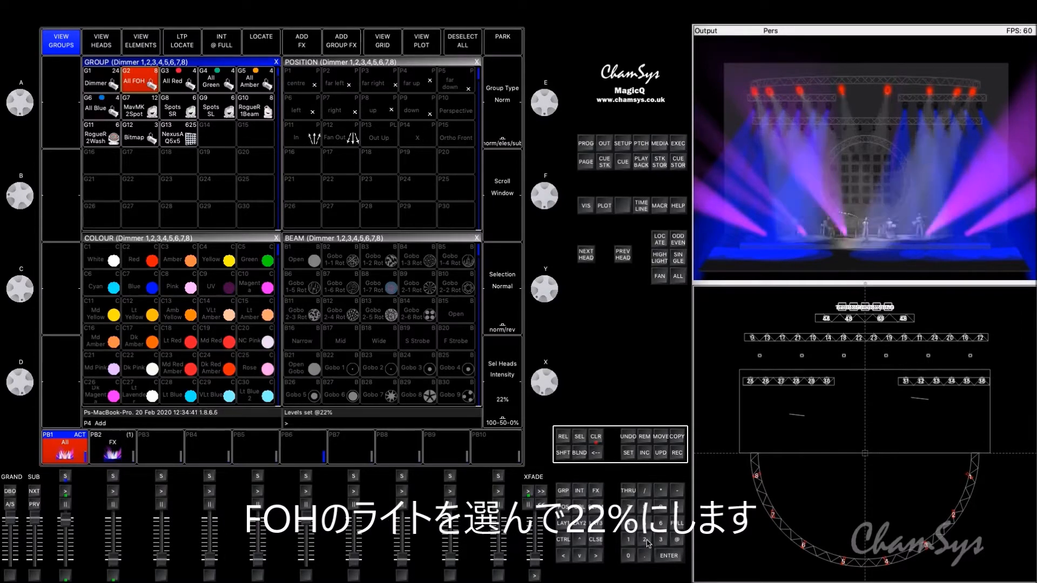
Step: Review the FOH levels in the programmer and record them to playback 10
left_click(589, 145)
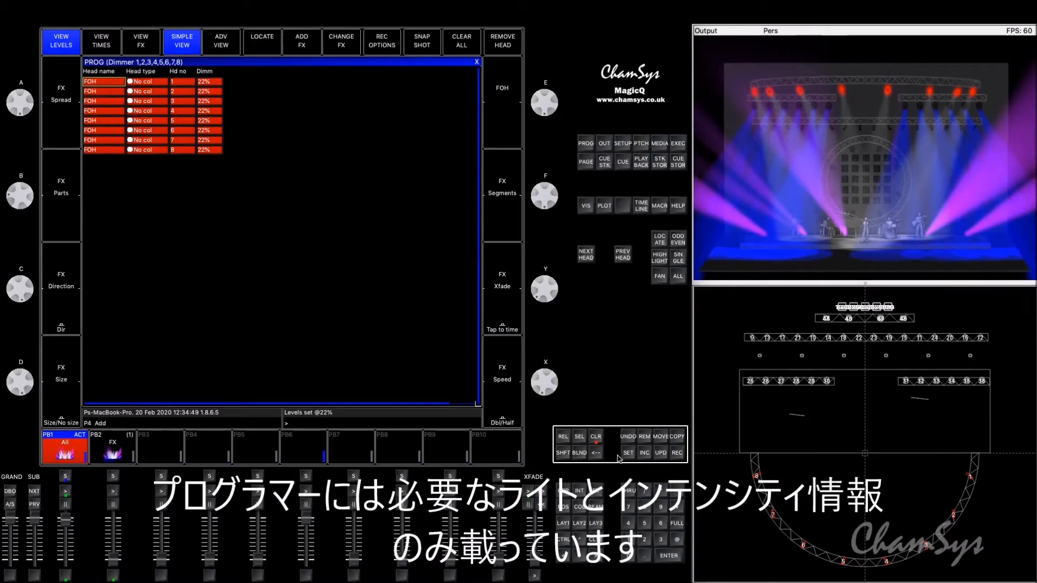
left_click(677, 455)
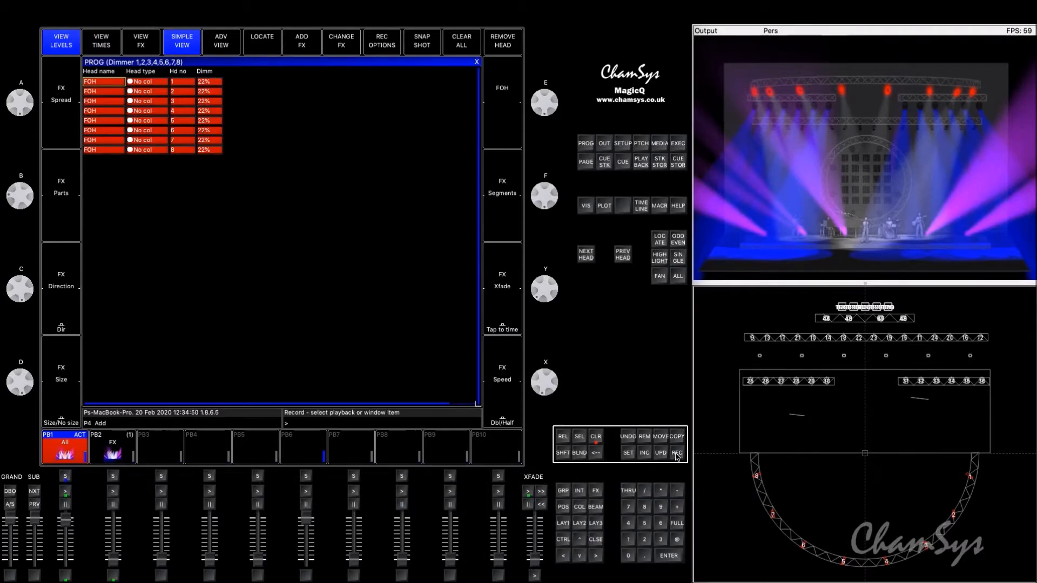
left_click(496, 445)
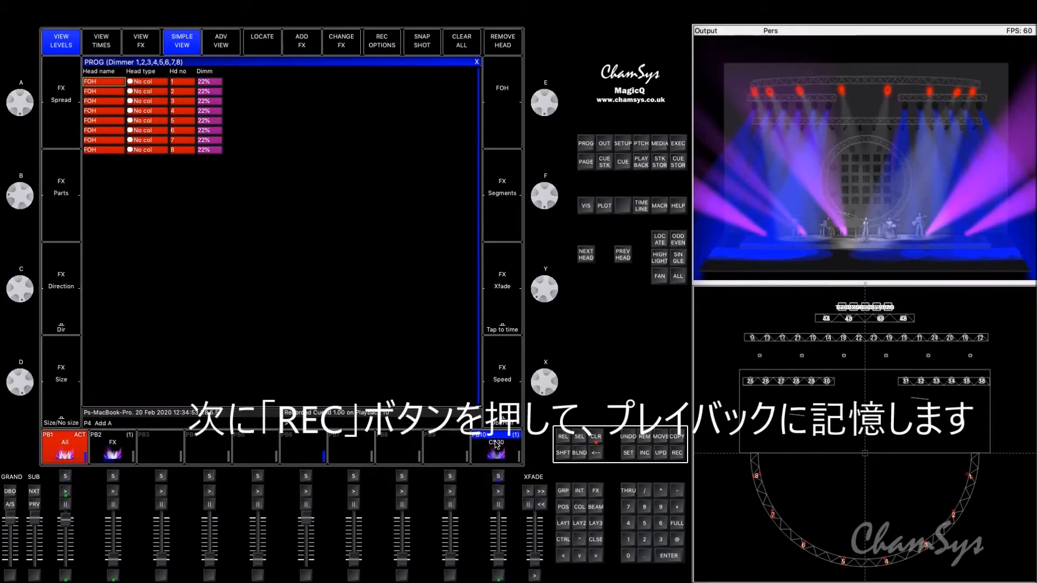
Step: Make playback 10's cue stack an intensity master by setting that function option to Yes
left_click(496, 446)
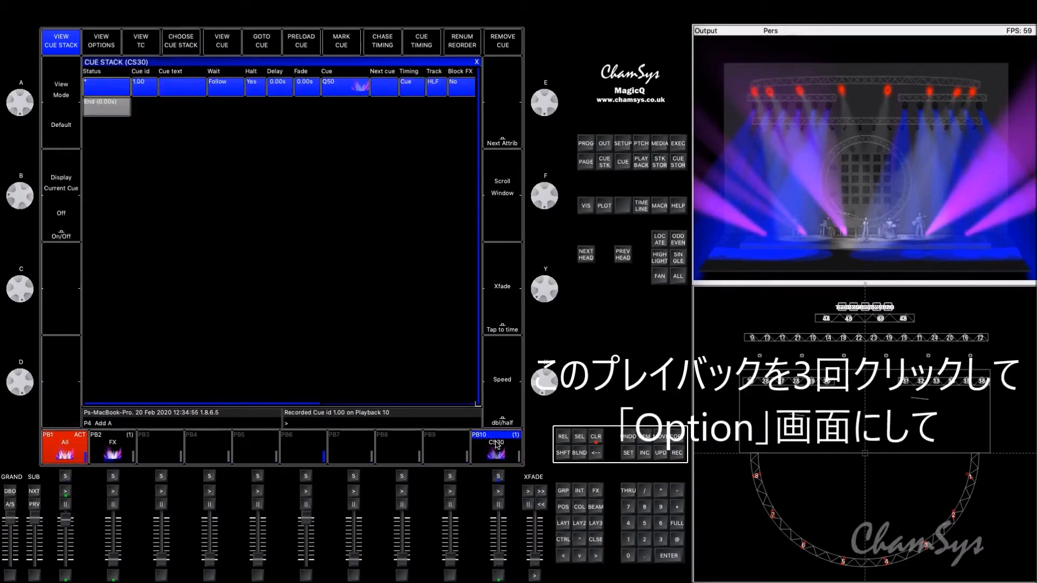
left_click(496, 446)
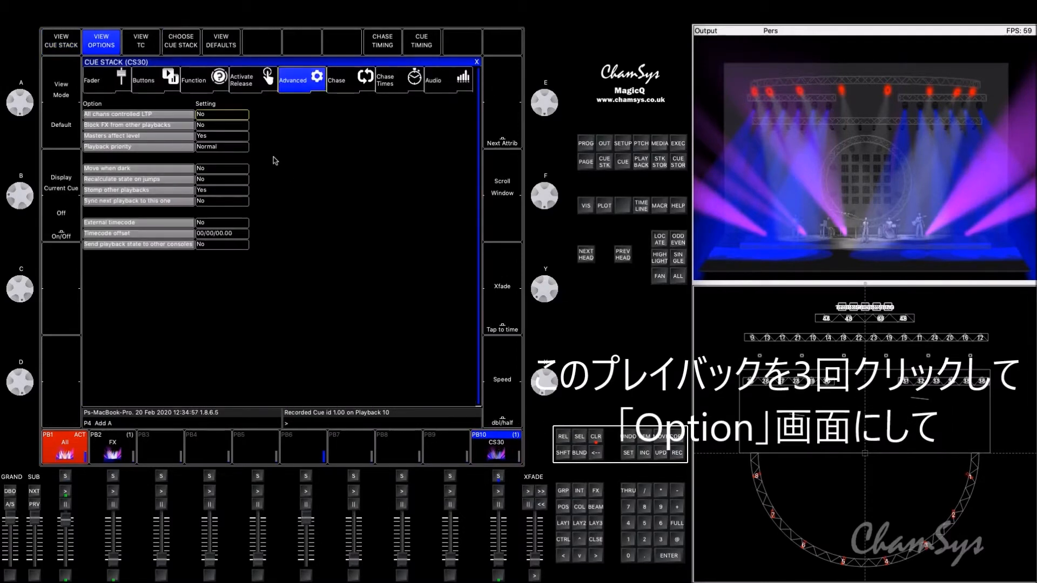
left_click(199, 83)
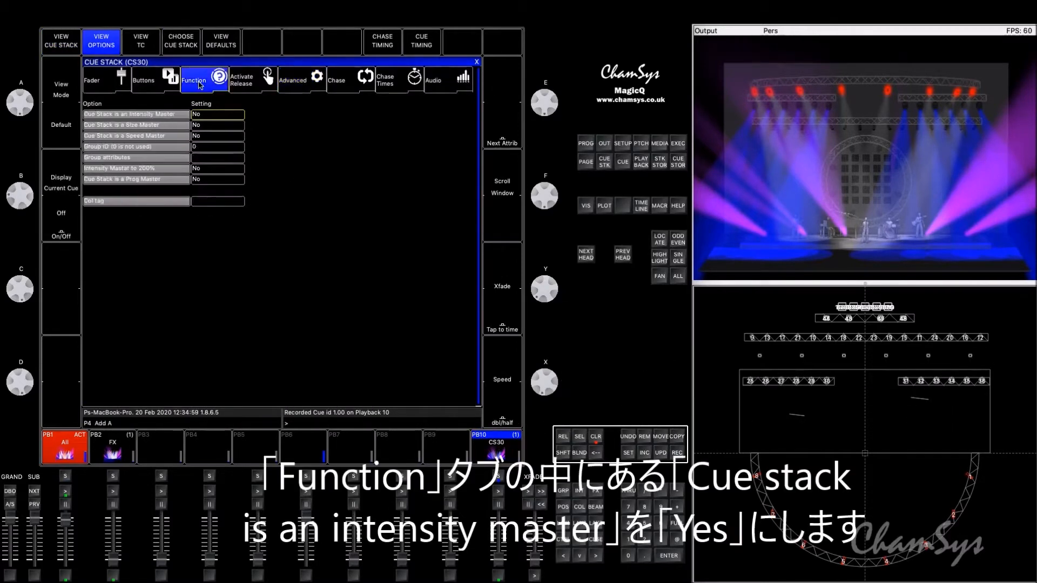
left_click(215, 120)
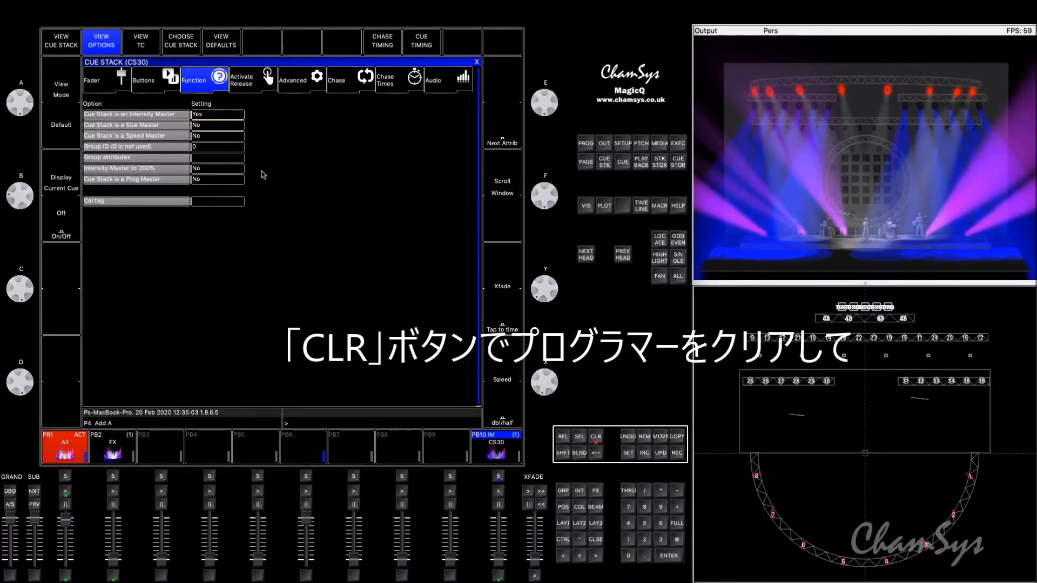
Step: Clear the programmer, then raise playback 10's fader and activate its cue stack as the FOH master
left_click(599, 439)
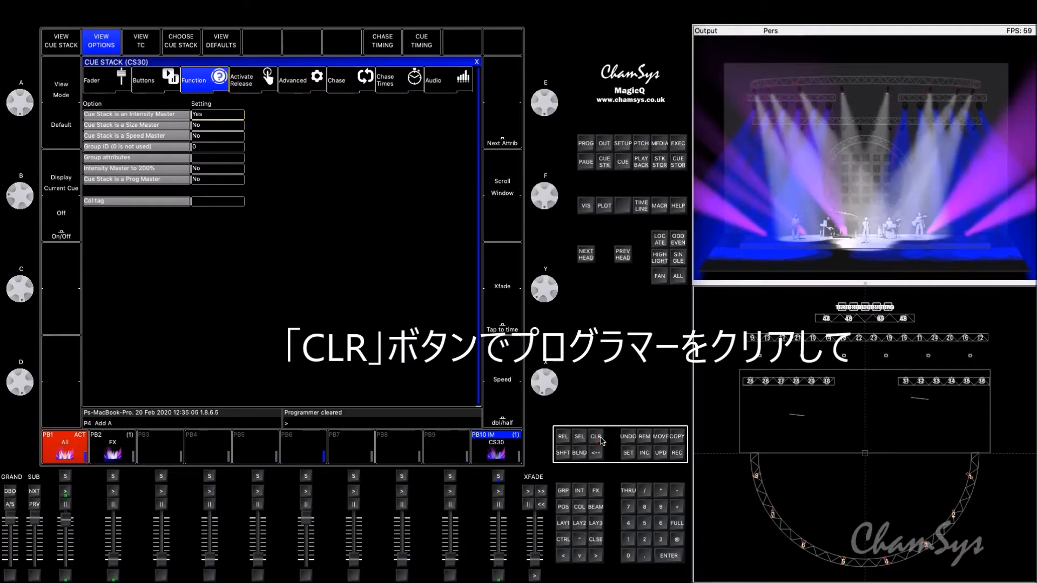
left_click_drag(503, 563, 503, 522)
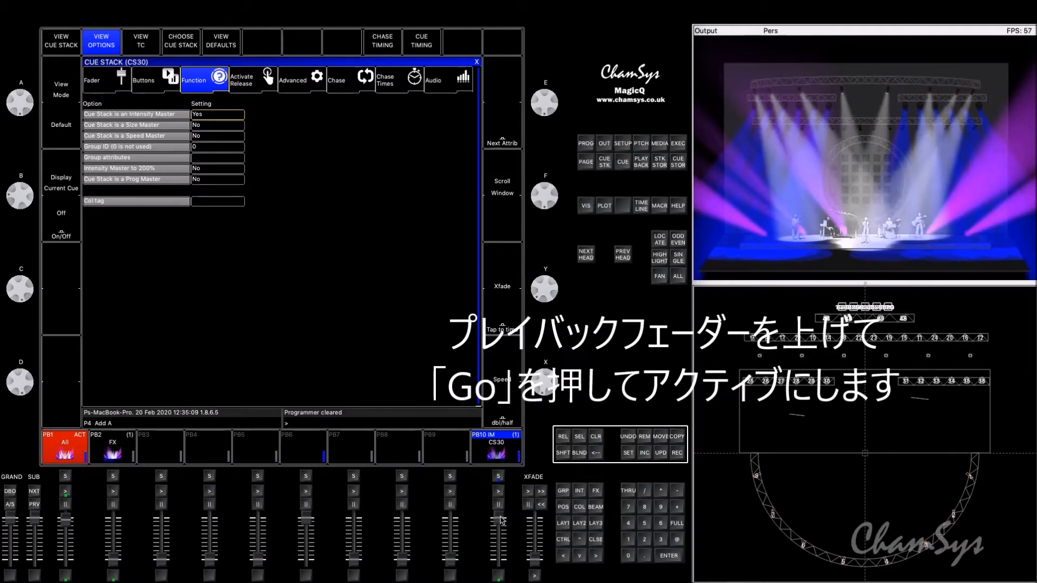
left_click(501, 492)
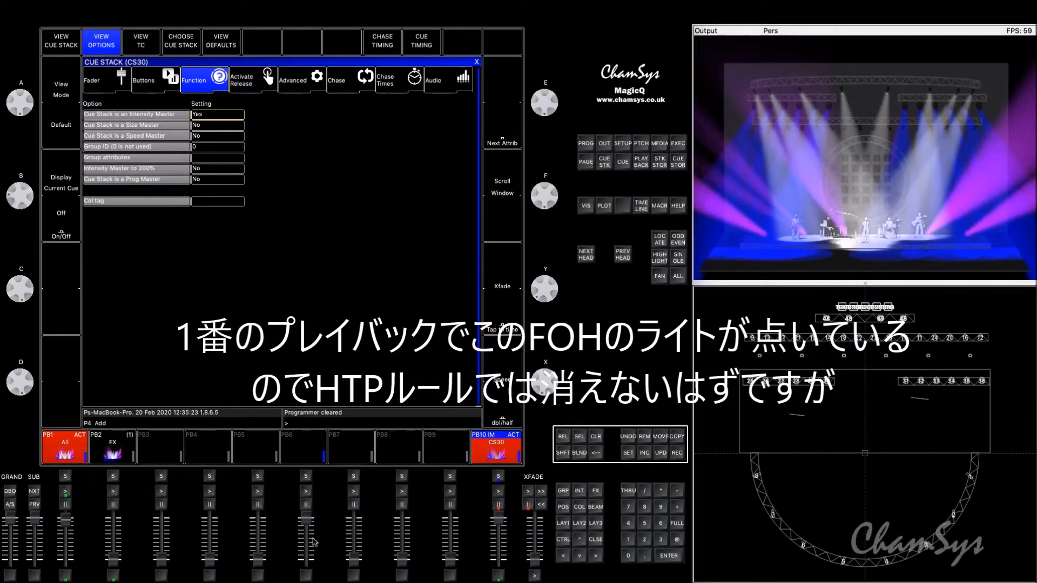
mouse_move(502, 522)
left_mouse_down()
mouse_move(502, 561)
mouse_move(507, 522)
left_mouse_up()
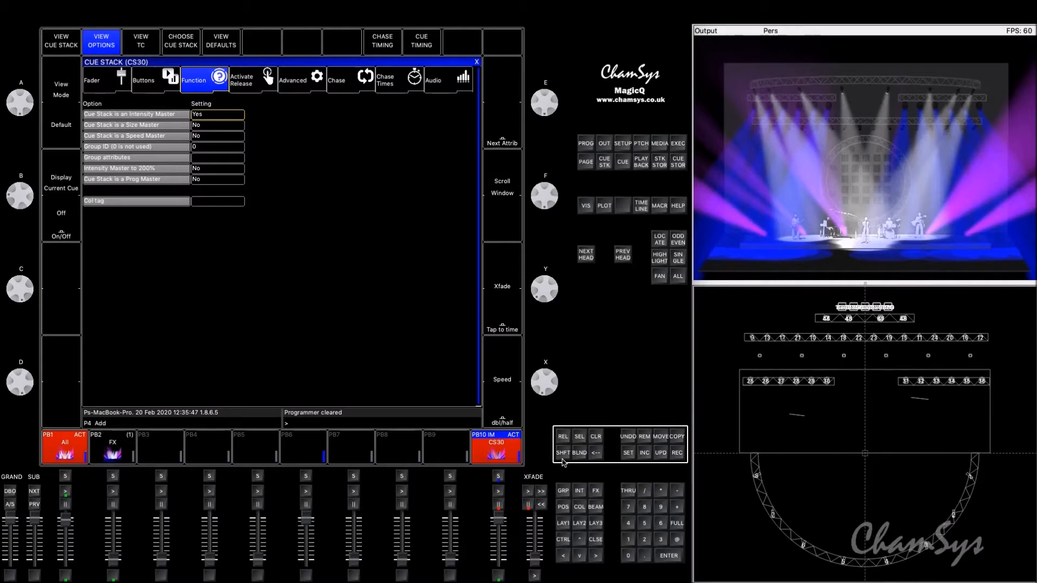
Step: Record the All FOH group without any levels to playback 9 as a group master
left_click(563, 522)
left_click(133, 88)
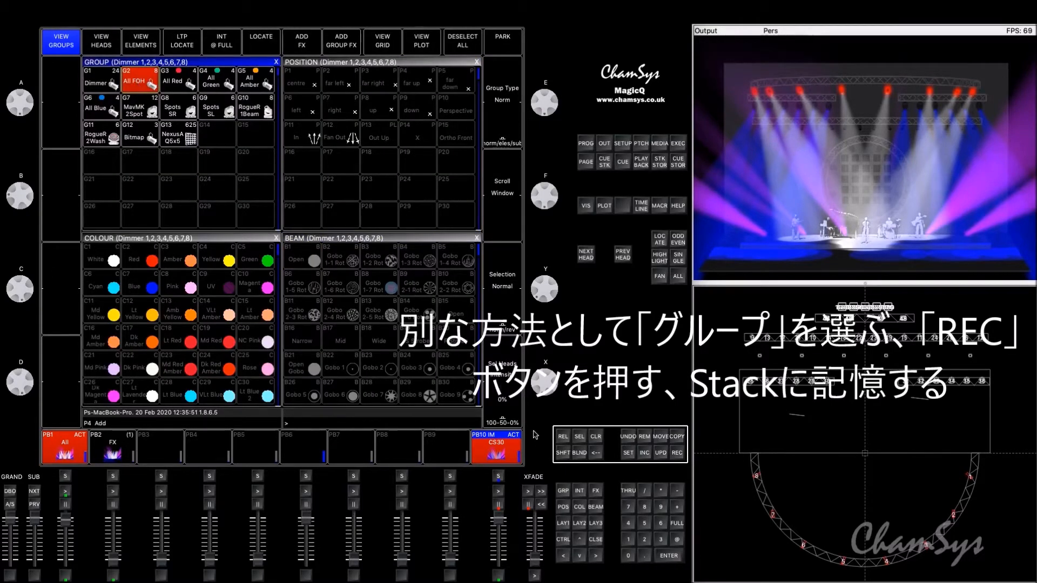
left_click(676, 453)
left_click(439, 440)
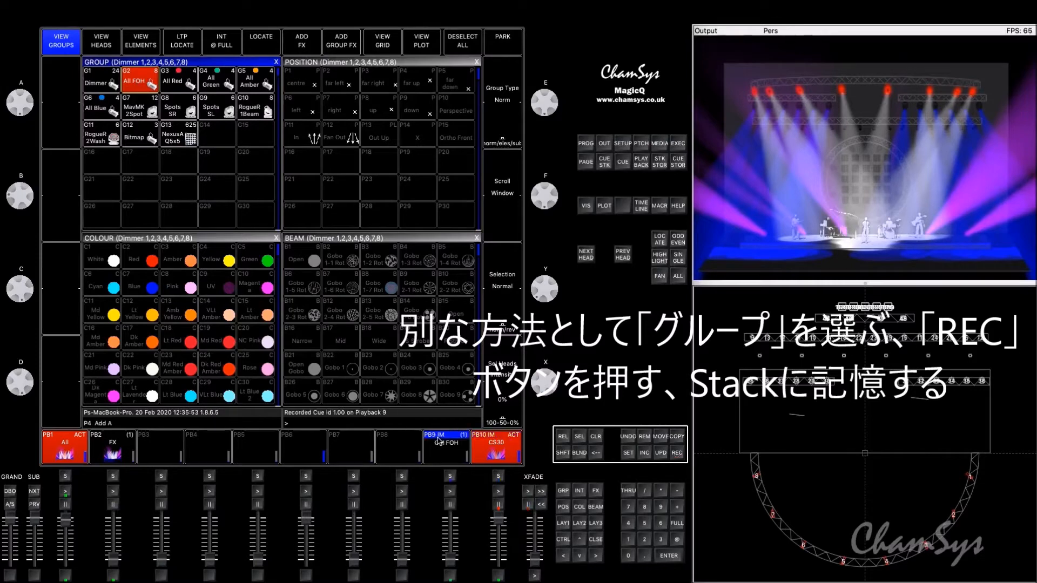
Step: Show the function options of playback 9's cue stack and raise its fader
left_click(451, 476)
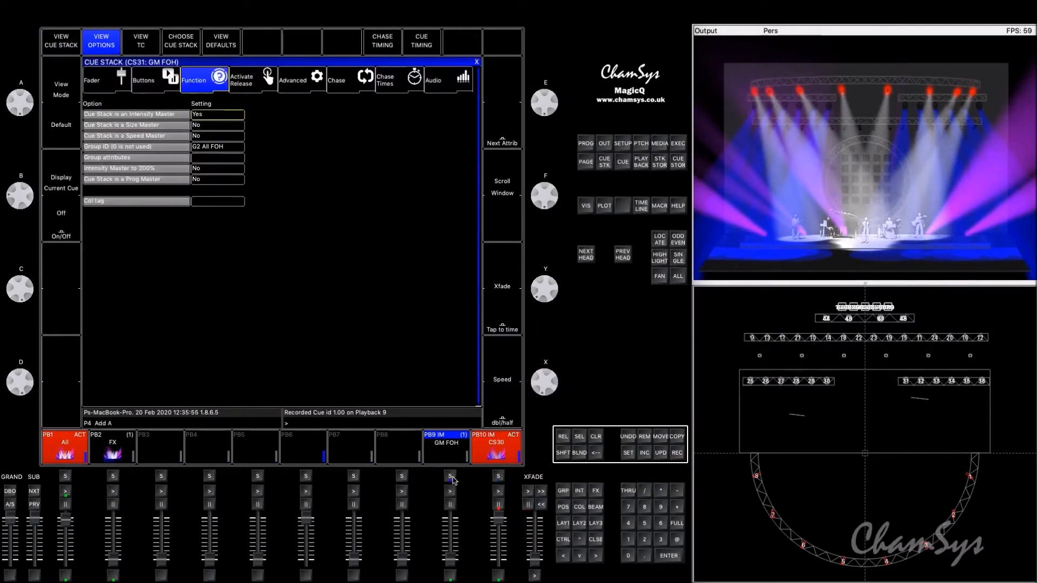
left_click_drag(448, 565, 451, 521)
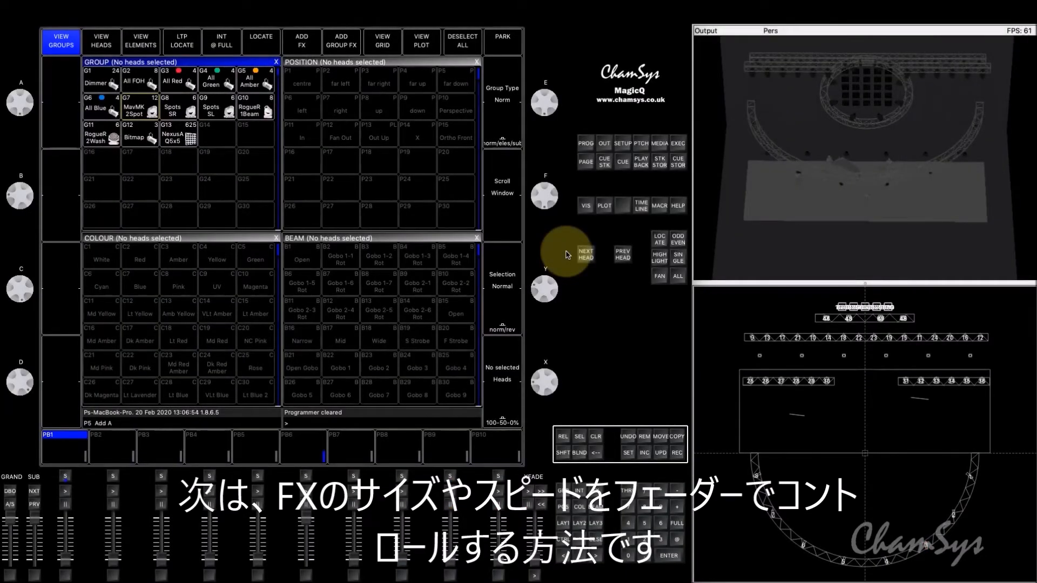
Step: Bring the MavMK2Spot group to full intensity and apply the down position palette to it
left_click(131, 112)
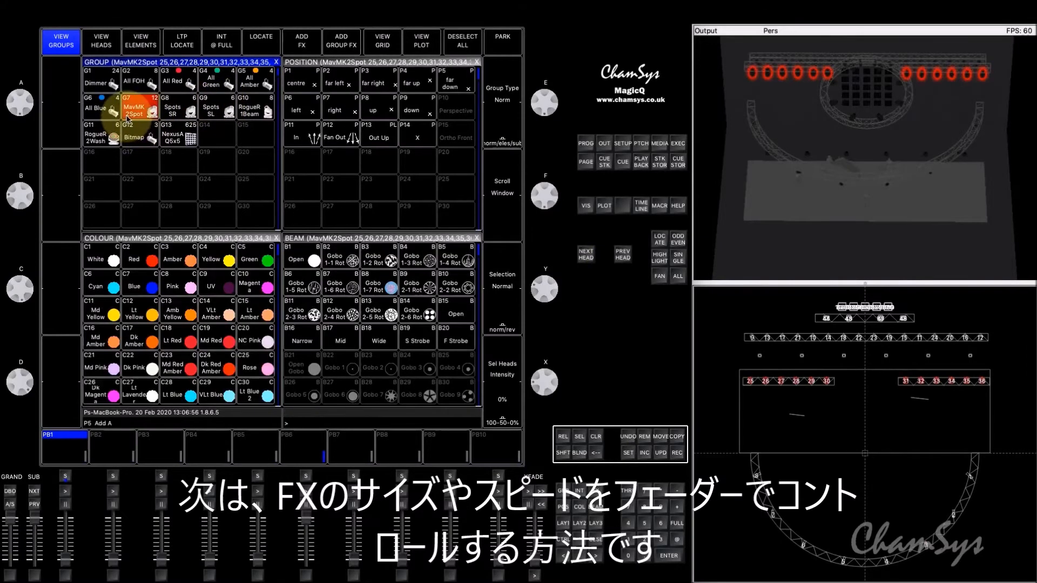
left_click(677, 539)
left_click(677, 523)
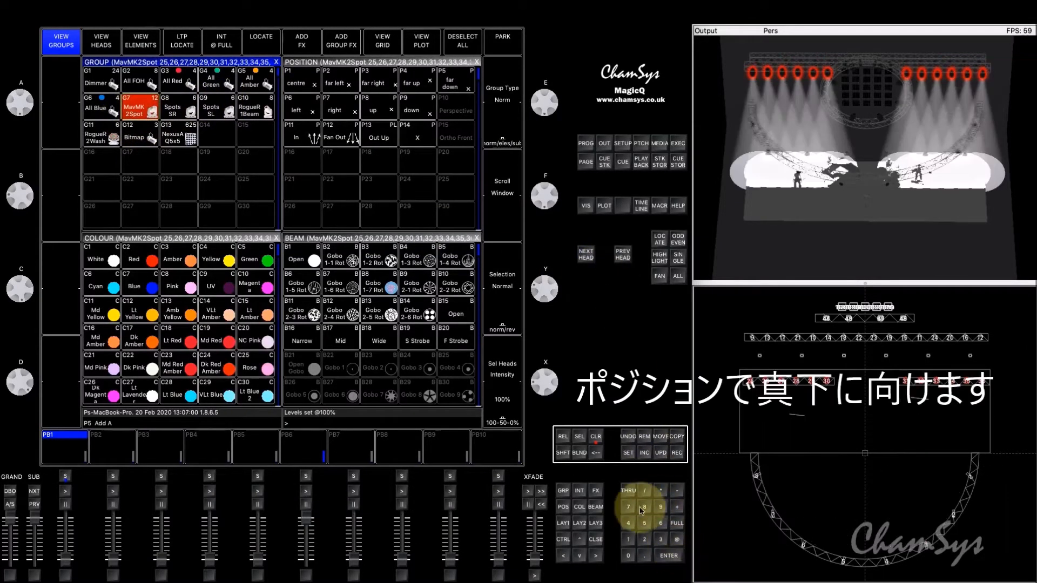
left_click(562, 507)
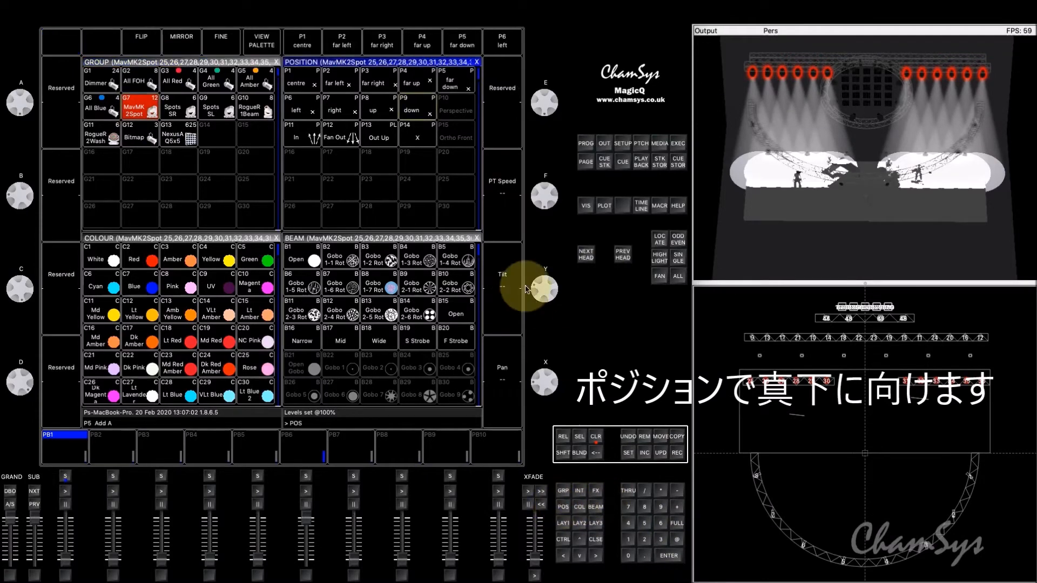
left_click(413, 108)
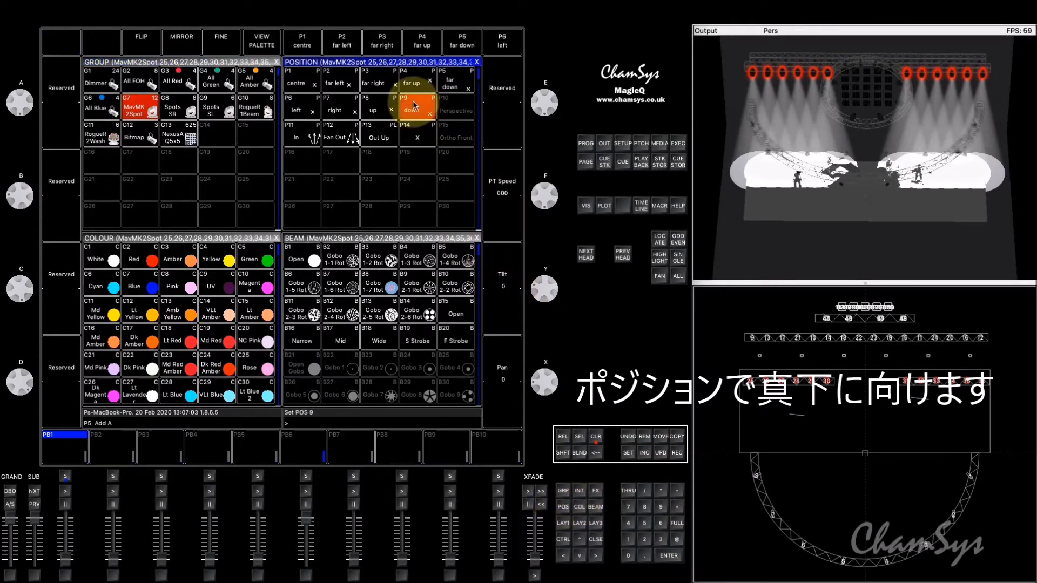
Step: Record the spot look to playback 1 and name the playback Full Down
left_click(678, 453)
left_click(58, 446)
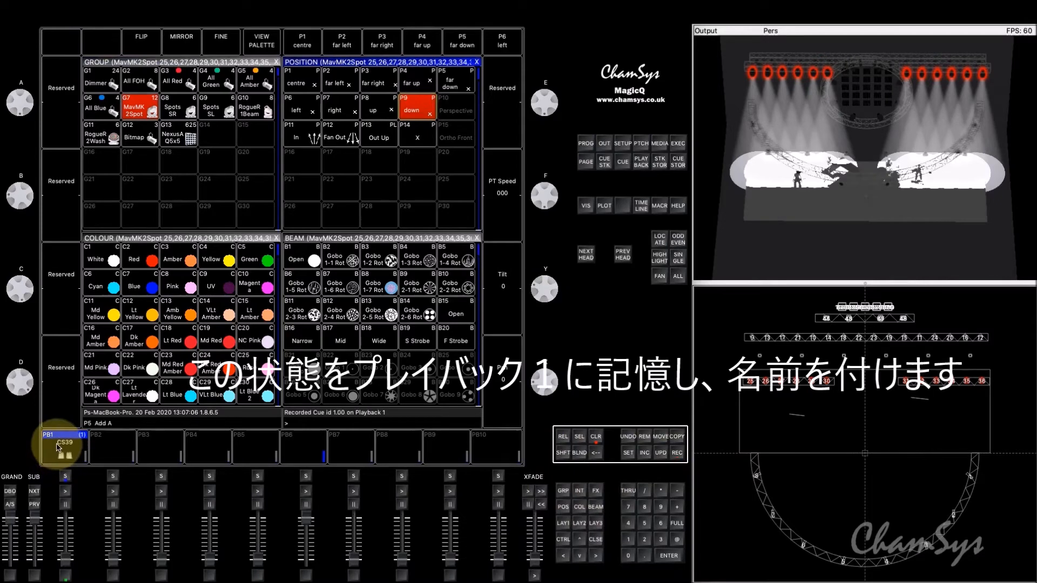
key("shift")
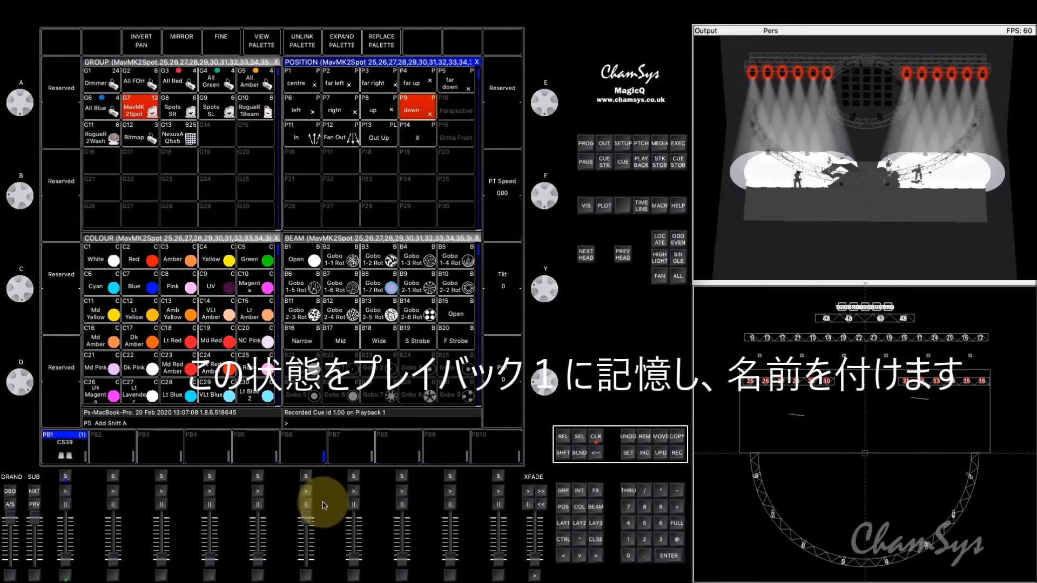
type("Full")
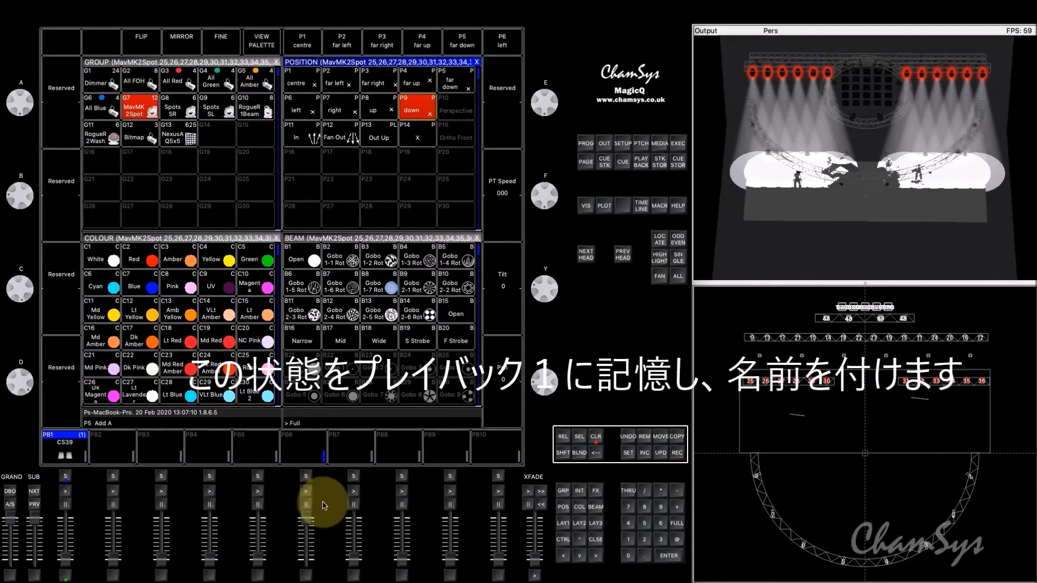
type(" Down")
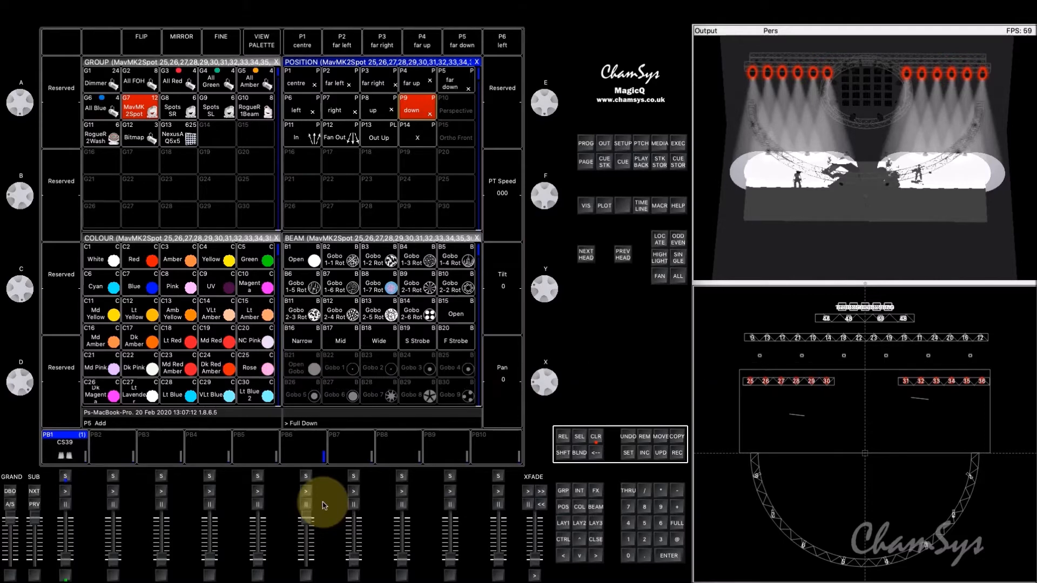
left_click(627, 453)
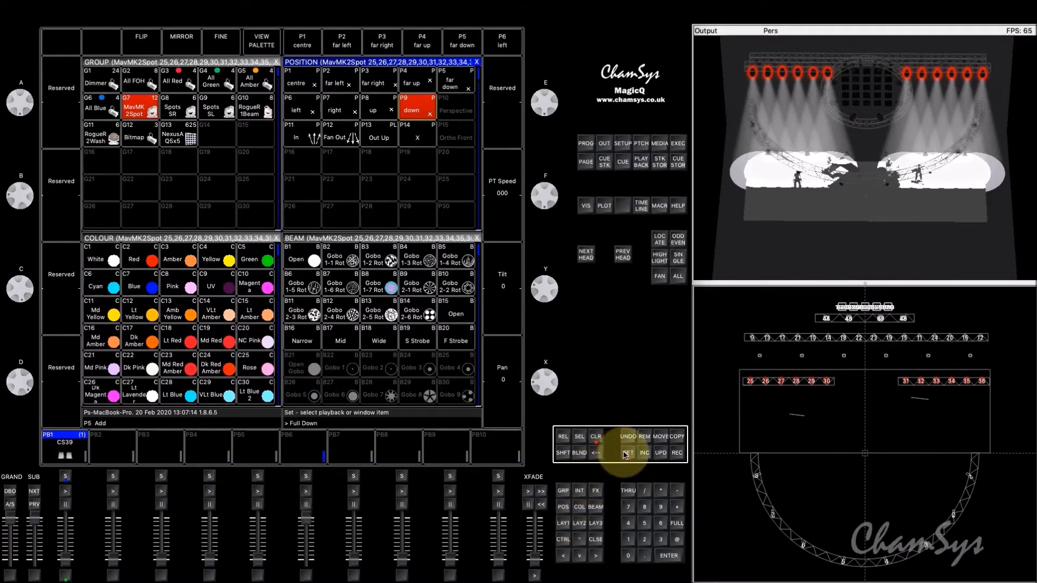
left_click(81, 441)
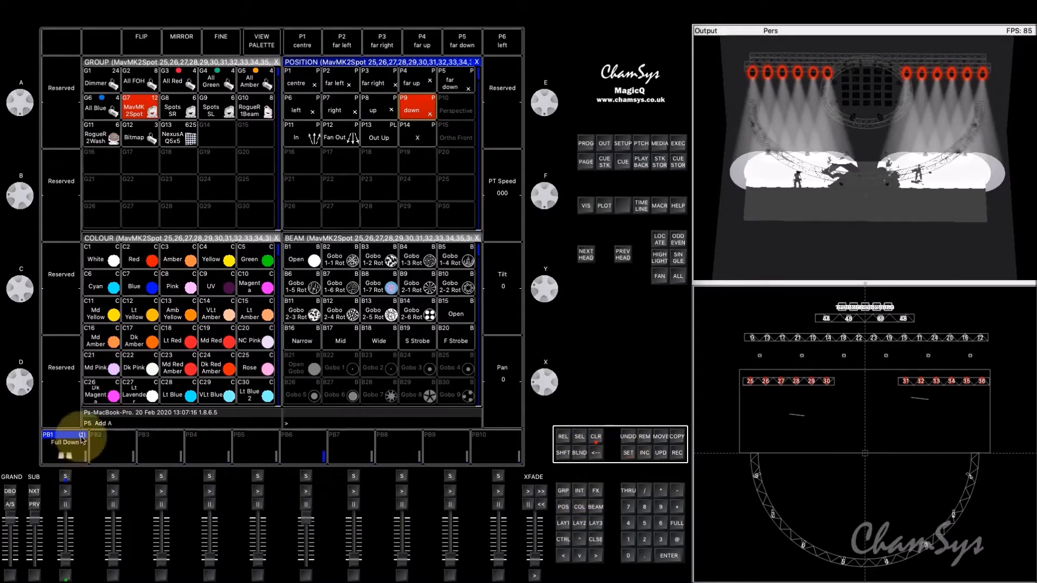
Step: Clear the programmer and raise playback 1's fader to run the Full Down look
left_click(596, 437)
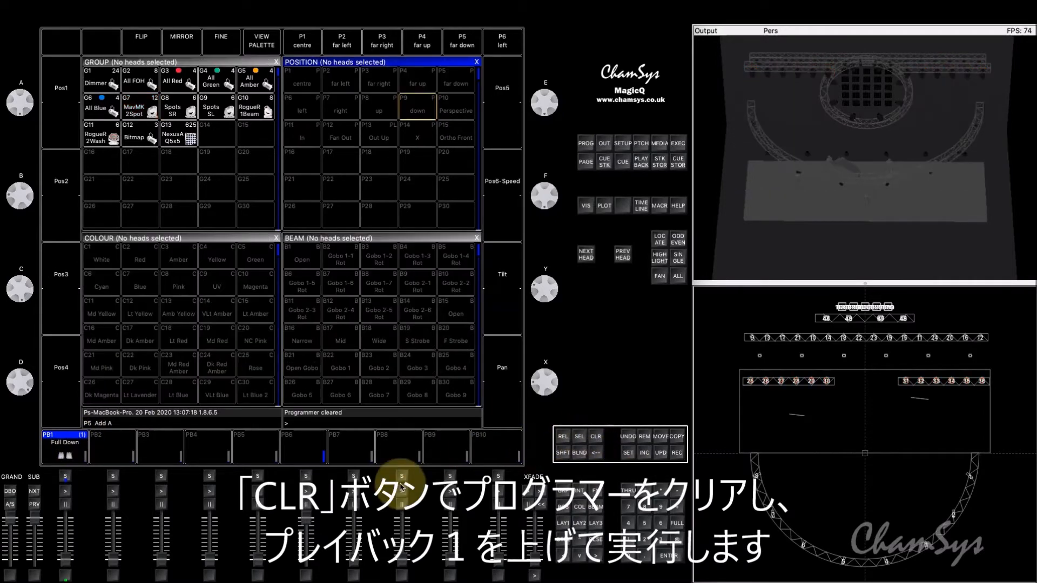
left_click_drag(65, 558, 70, 522)
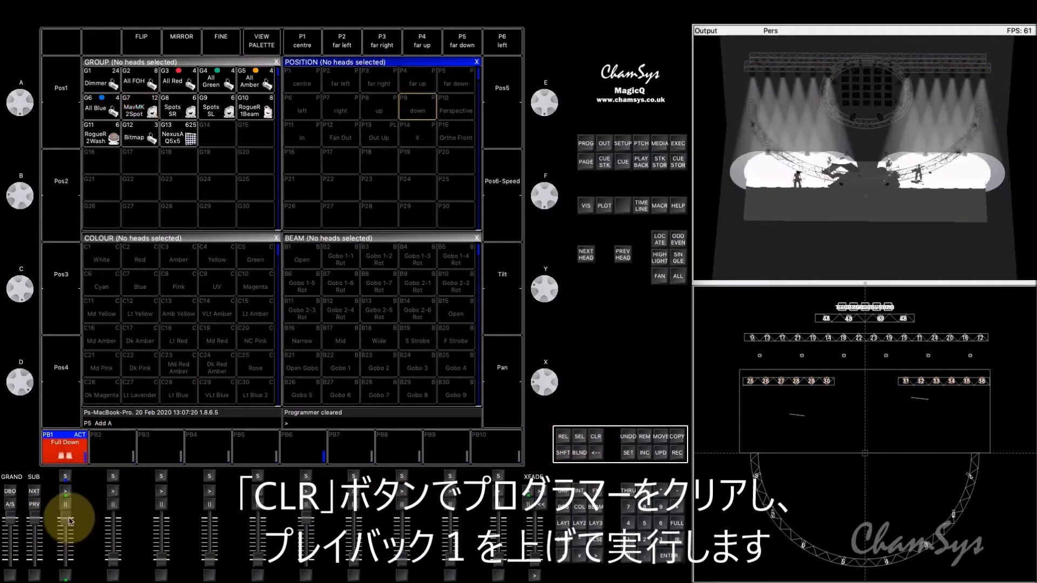
Step: Select group 7, the MavMK2Spot heads, and add a Circle FX to it
left_click(627, 508)
left_click(661, 491)
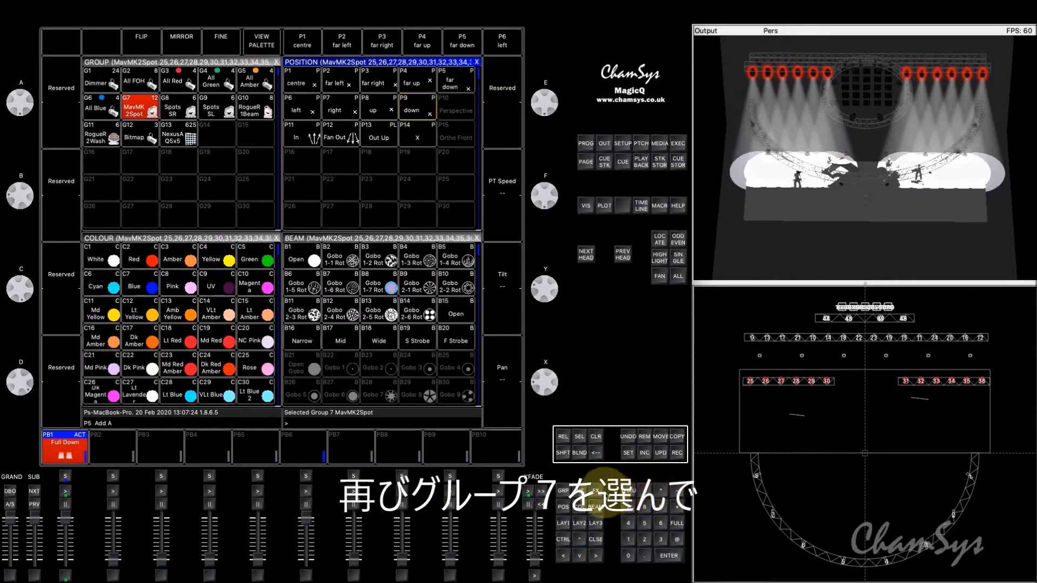
left_click(595, 491)
left_click(511, 367)
left_click(190, 94)
left_click(371, 98)
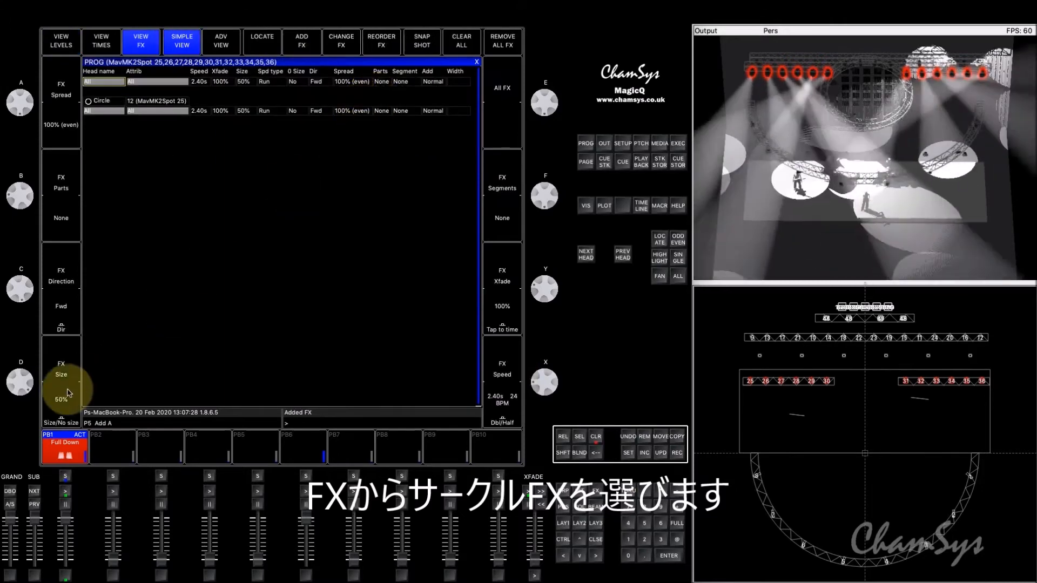
Step: Reduce the Circle FX size to 48% and tap its speed to about 1.05 s
scroll(19, 379, "down", 2)
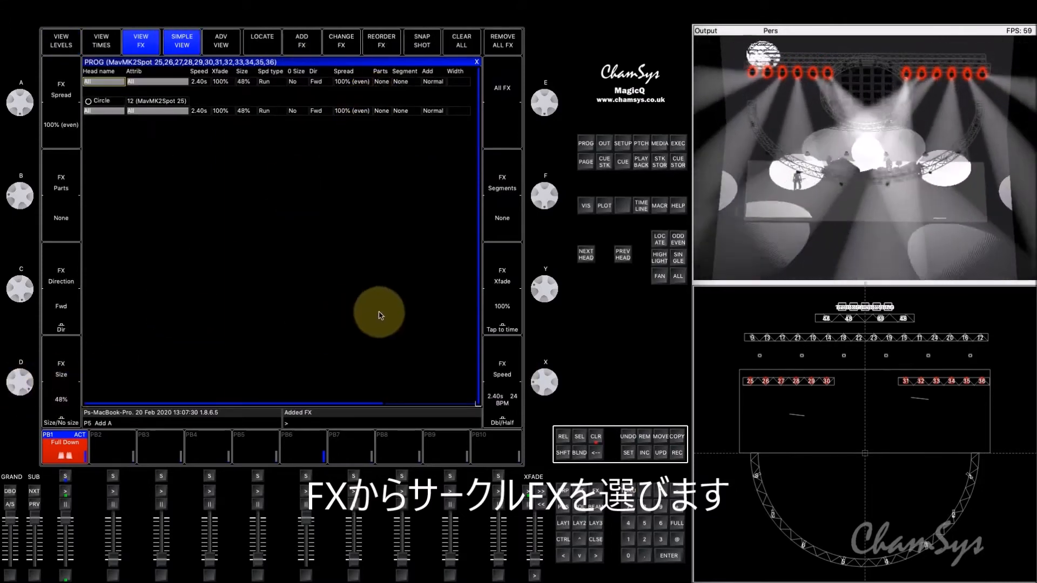
left_click(497, 334)
left_click(497, 334)
left_click(497, 334)
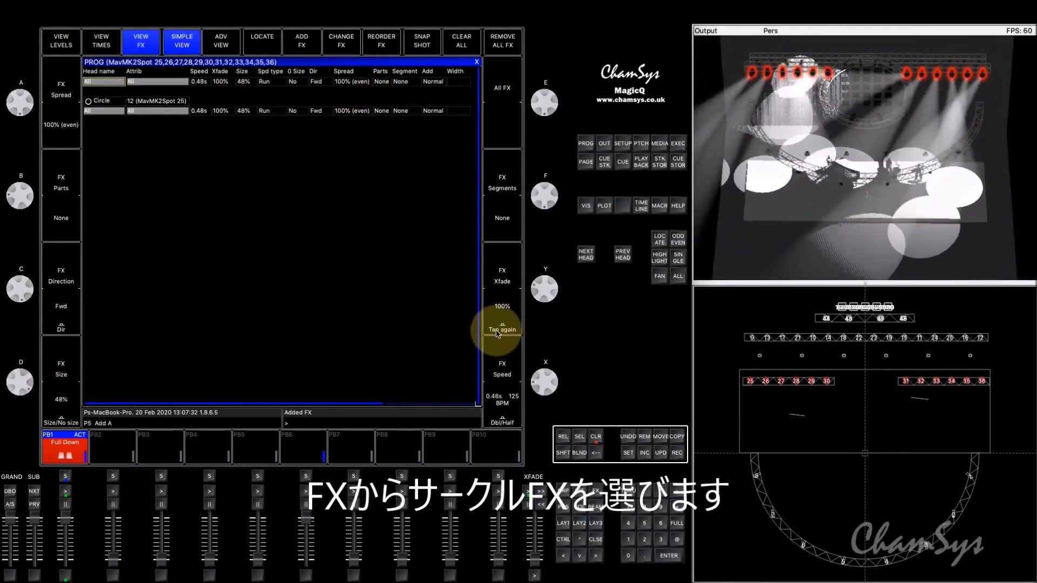
left_click(497, 334)
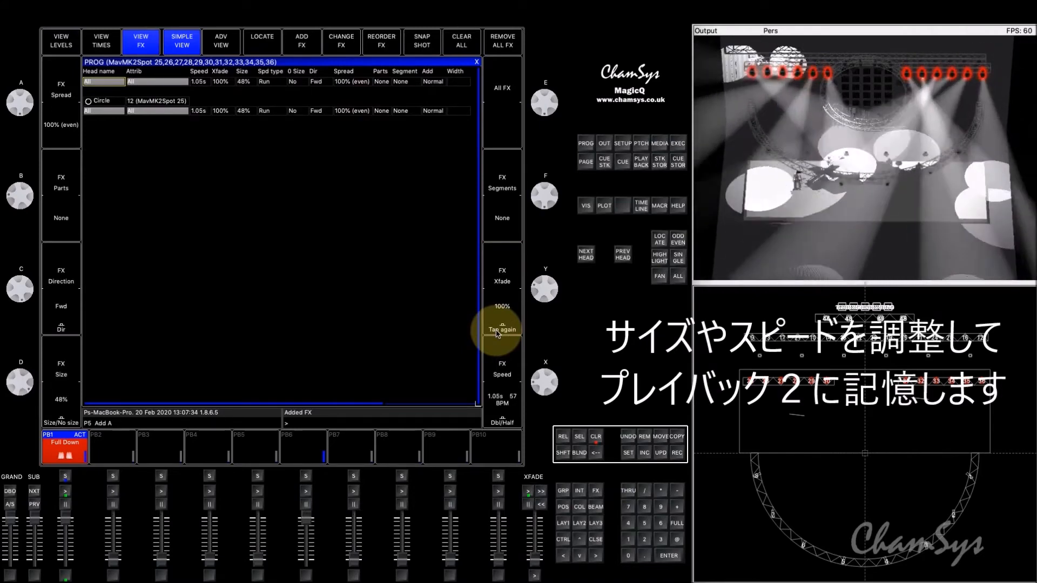
Step: Record the Circle FX to playback 2 and name the playback FX
left_click(676, 452)
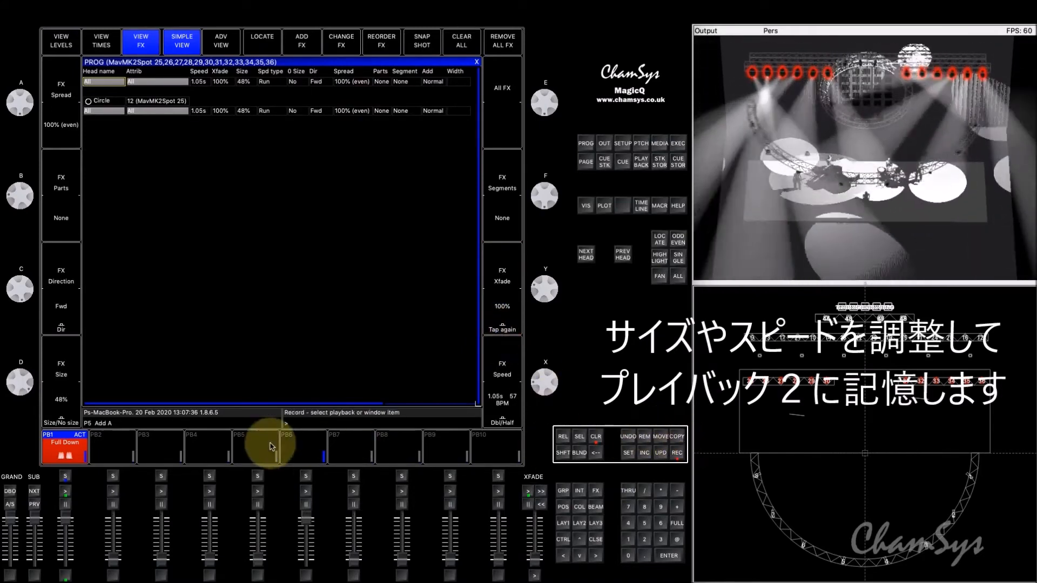
left_click(111, 447)
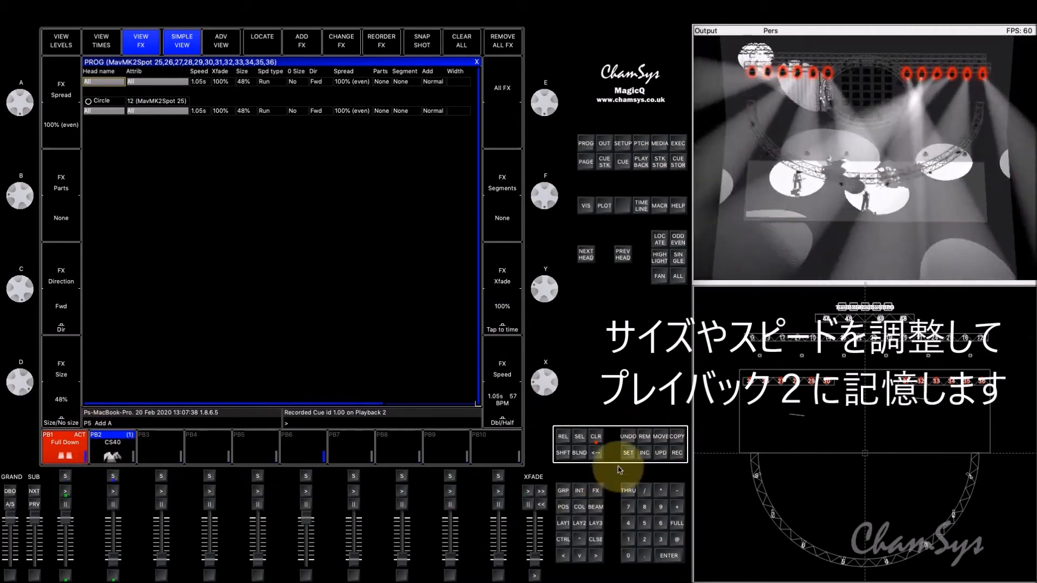
type("FX")
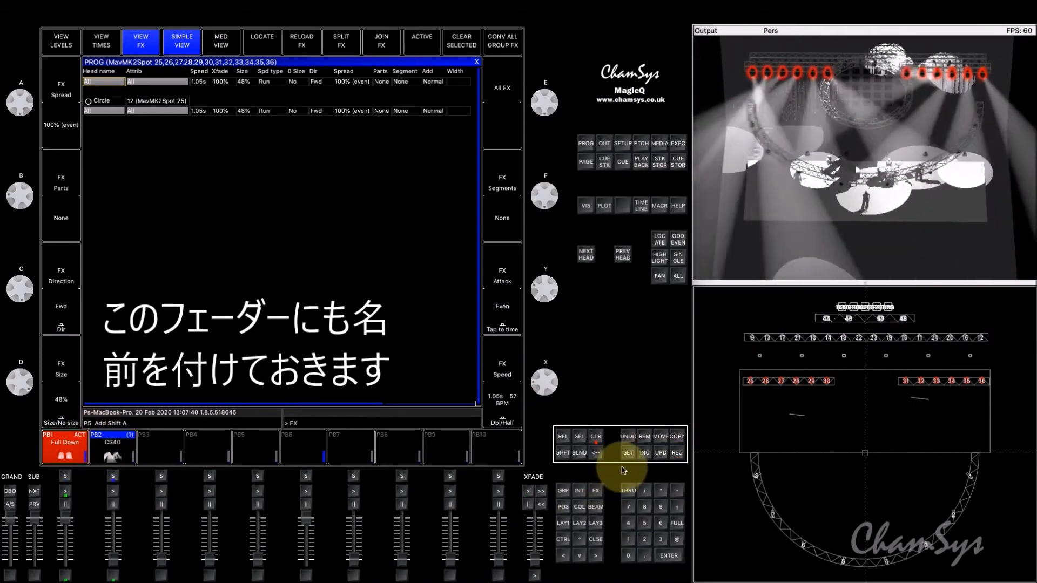
left_click(627, 452)
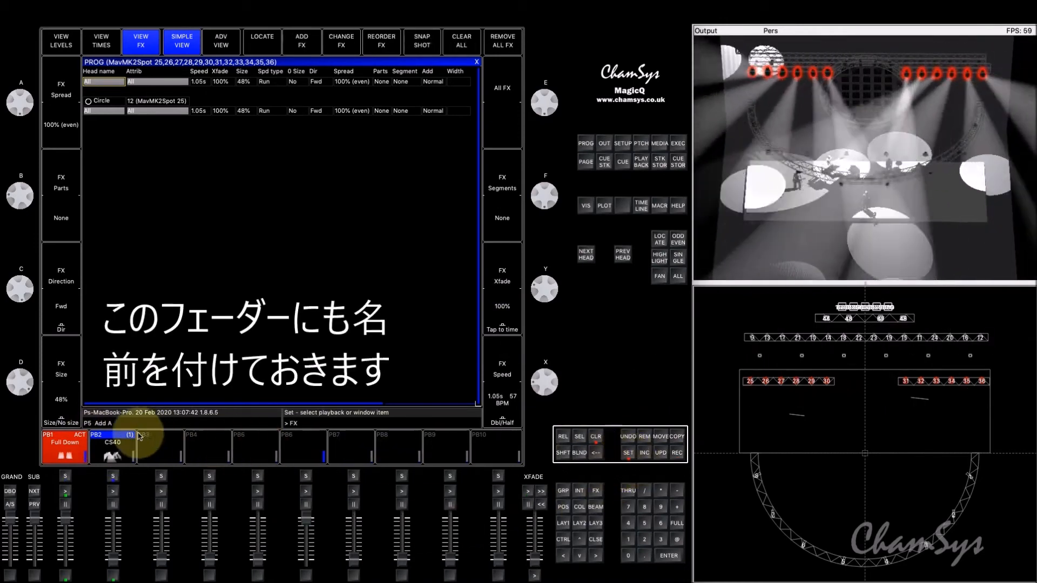
left_click(130, 441)
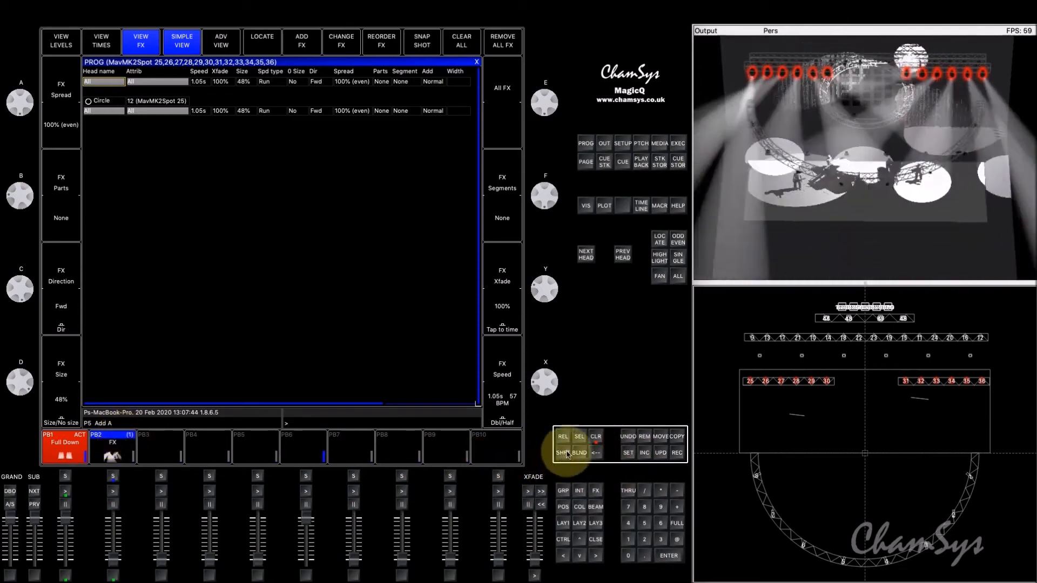
Step: Clear the programmer, select group 7 and load only the heads' Pan attribute into the programmer by nudging it slightly
left_click(596, 438)
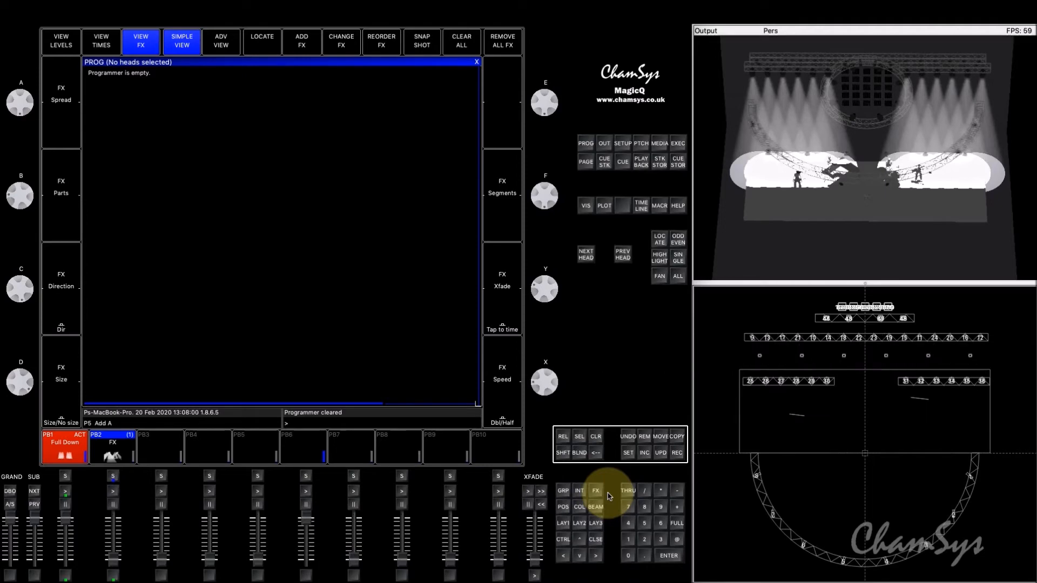
left_click(628, 507)
left_click(660, 492)
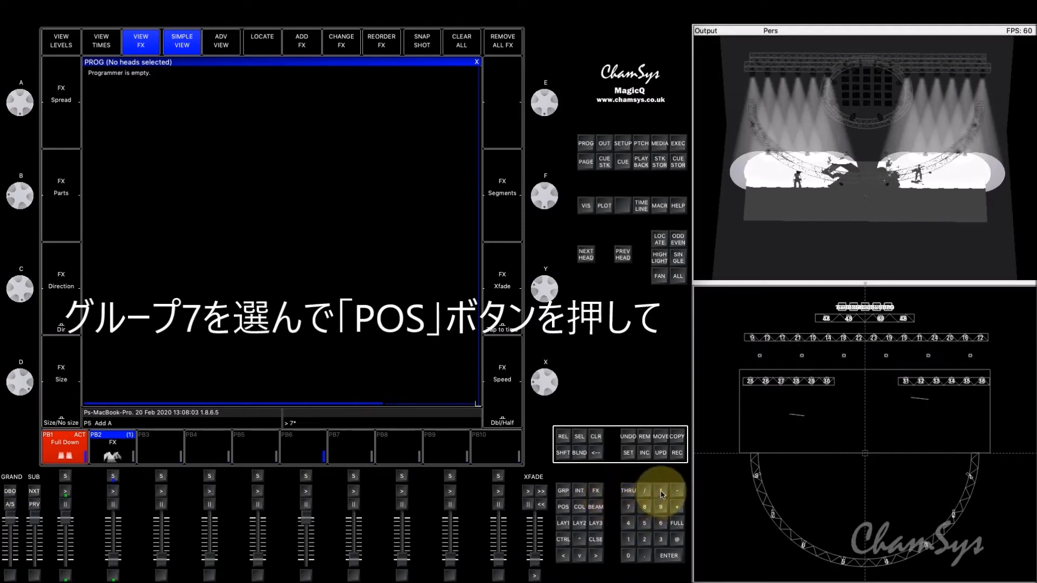
left_click(564, 511)
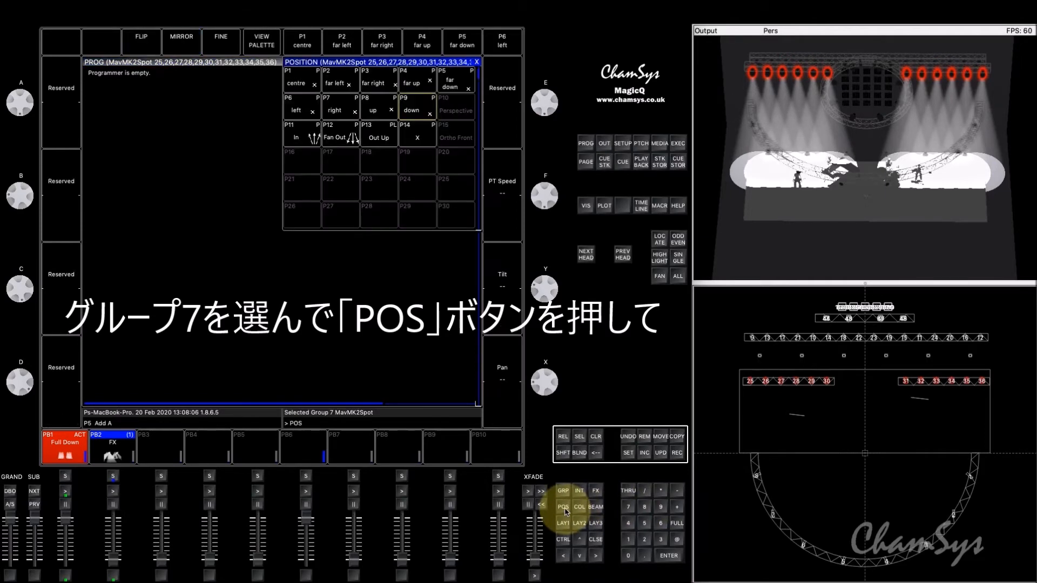
left_click_drag(555, 381, 552, 392)
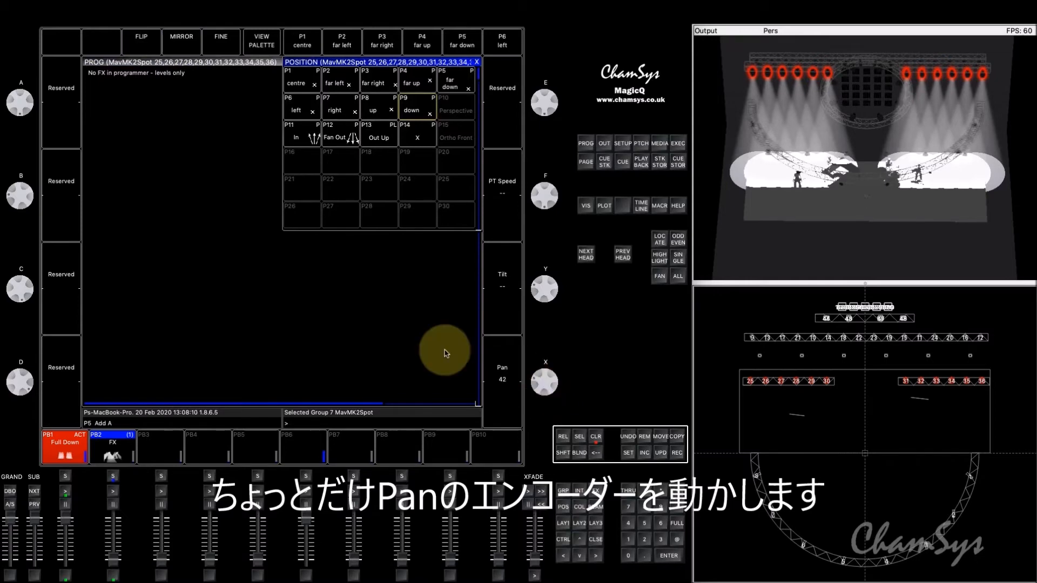
left_click(400, 347)
left_click(65, 45)
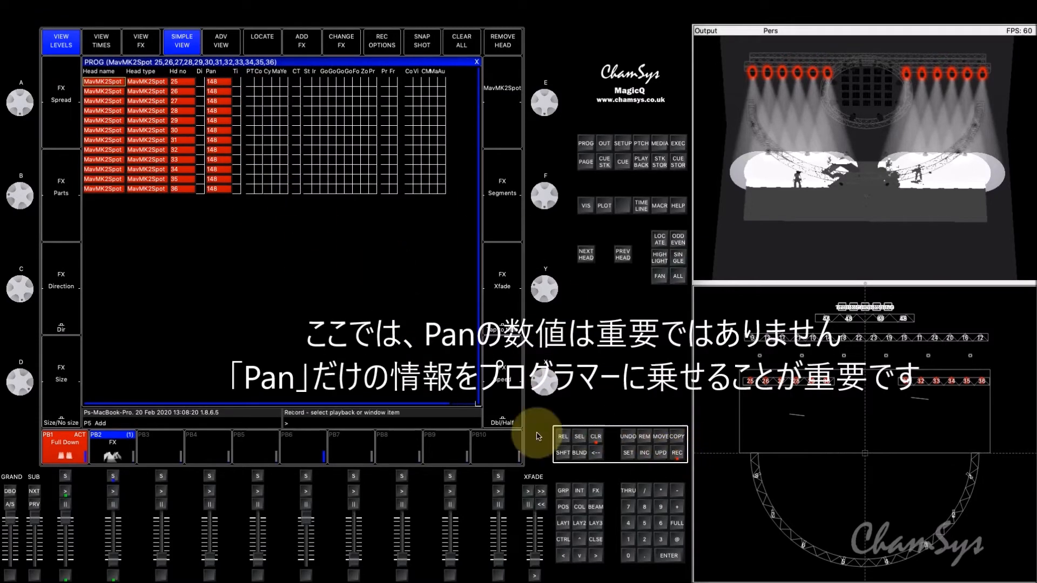
Step: Record the Pan-only levels to playback 10 and set Cue Stack is a Size Master to Yes for it
left_click(508, 447)
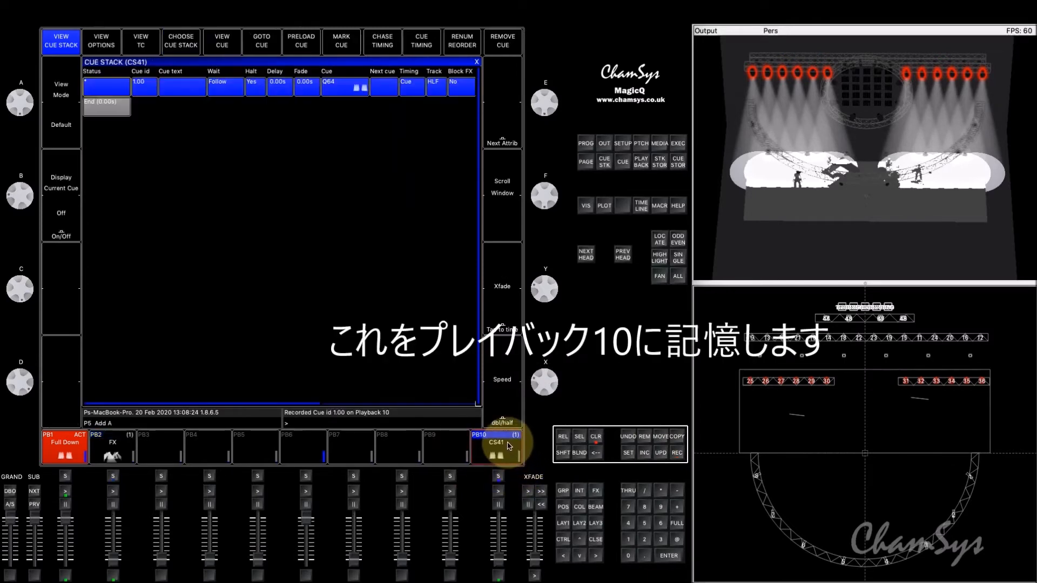
double_click(508, 447)
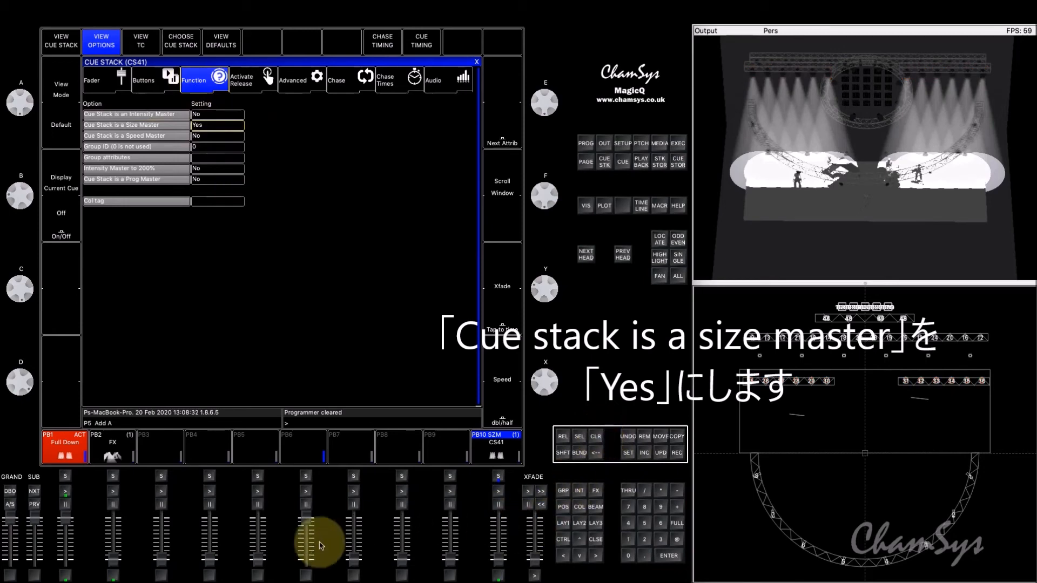
Step: Run the FX on playback 2 at full, activate playback 10 and lower its fader to reduce the Pan movement
left_click_drag(115, 562, 113, 519)
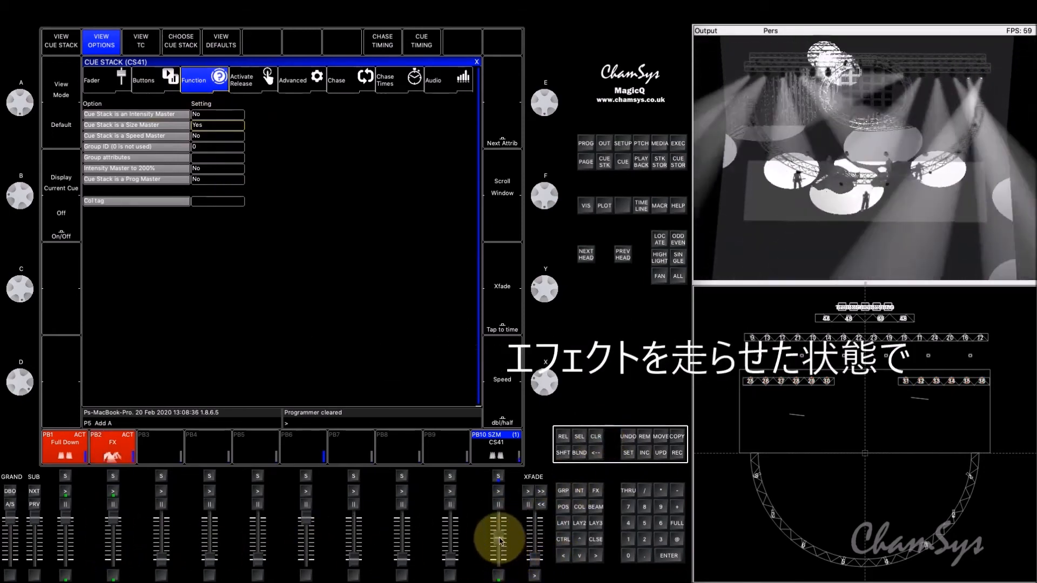
left_click(498, 492)
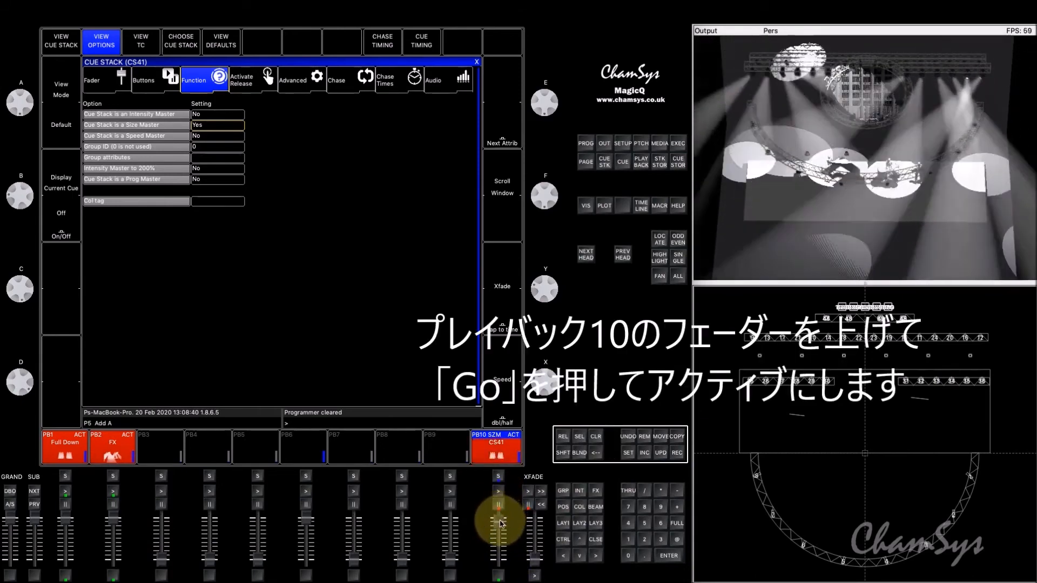
left_click_drag(499, 534, 499, 567)
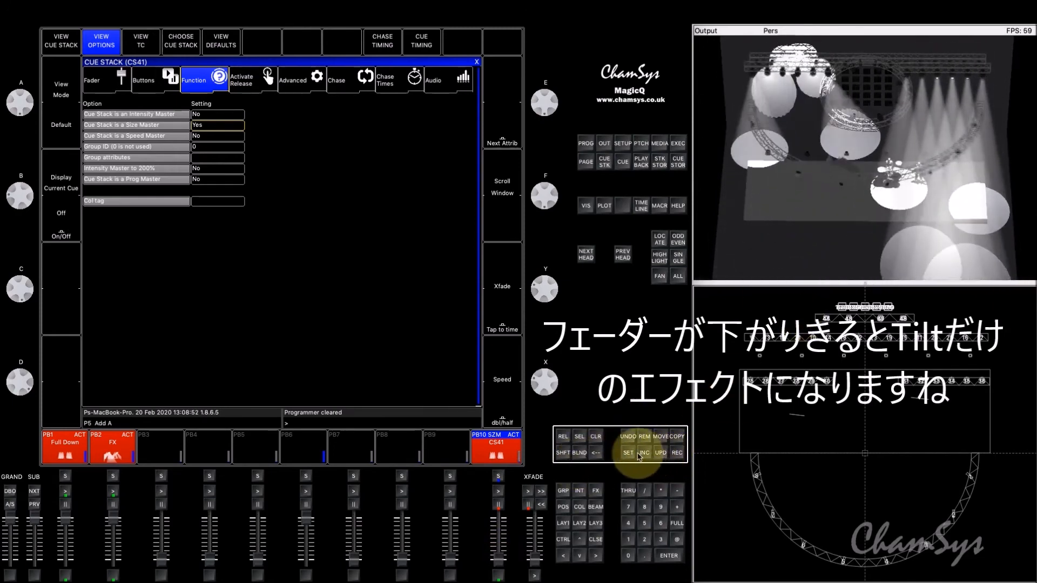
Step: Name playback 10 M Pan and raise its fader back to full
key("shift")
type("M")
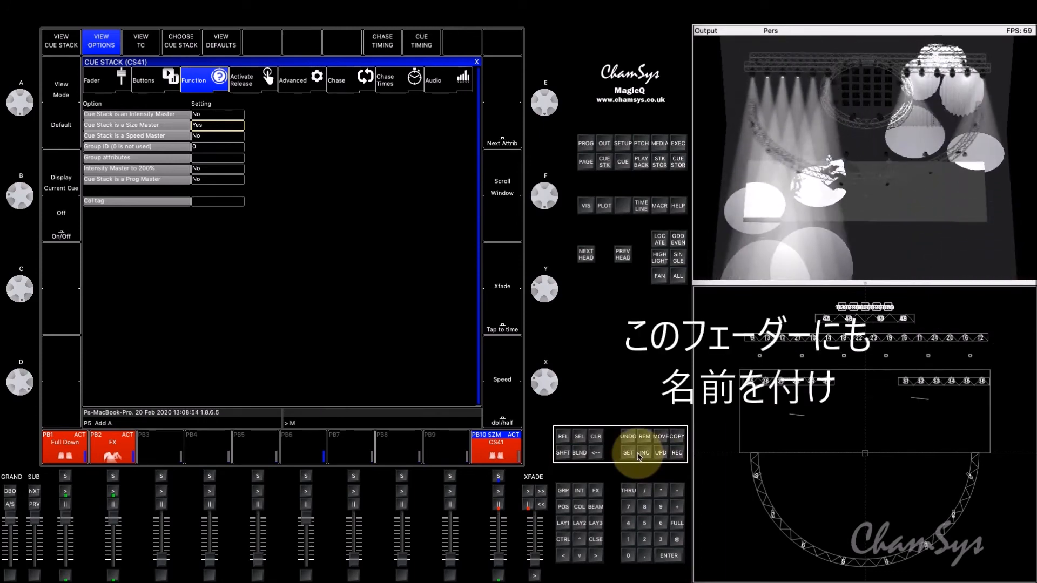
type(" Pan")
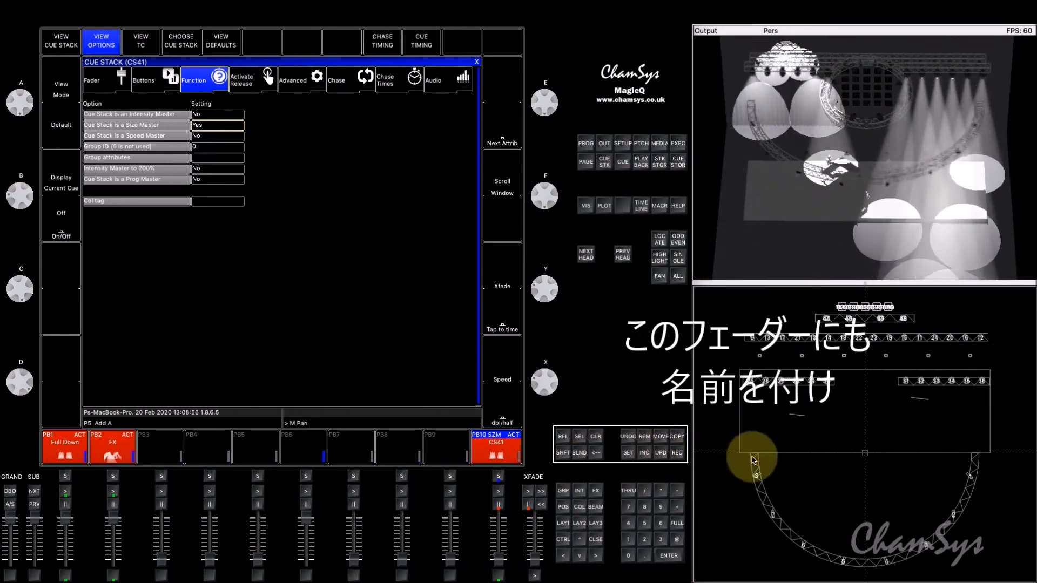
left_click(627, 453)
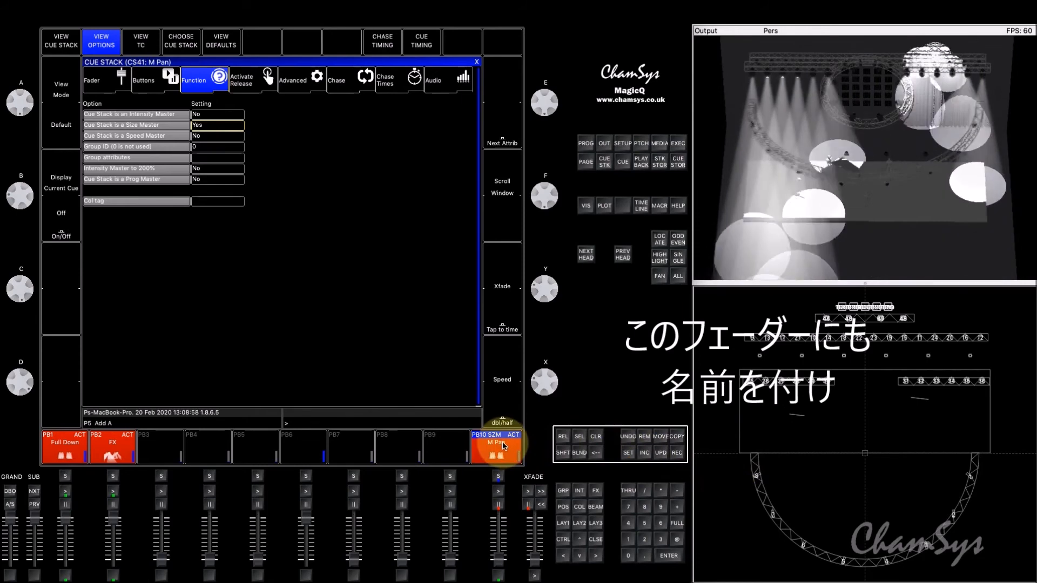
left_click(497, 575)
left_click_drag(497, 561, 500, 509)
Step: Select group 7 again and load only the heads' Tilt attribute into the programmer
left_click(629, 507)
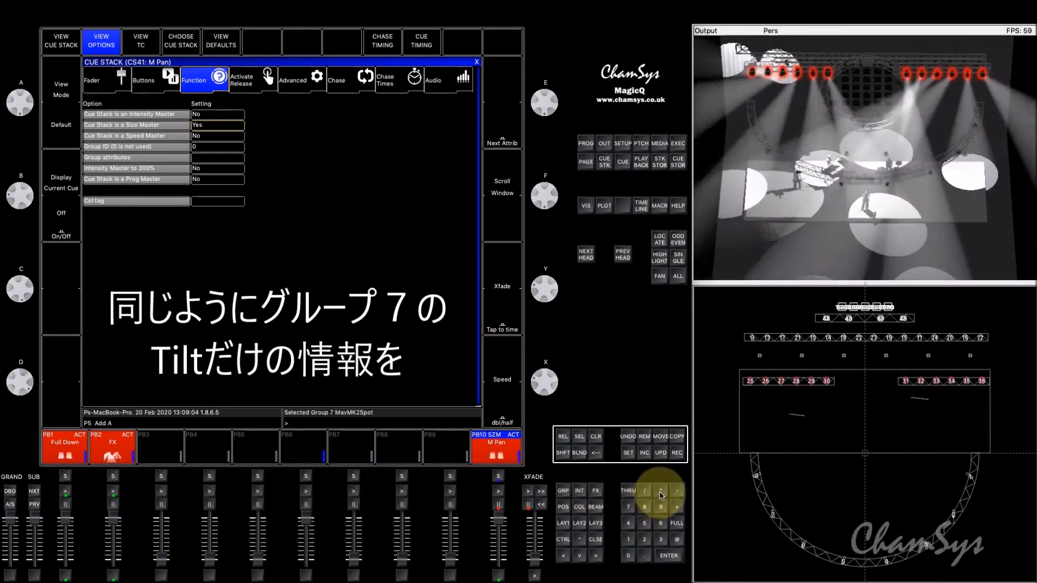
left_click(564, 491)
left_click(563, 507)
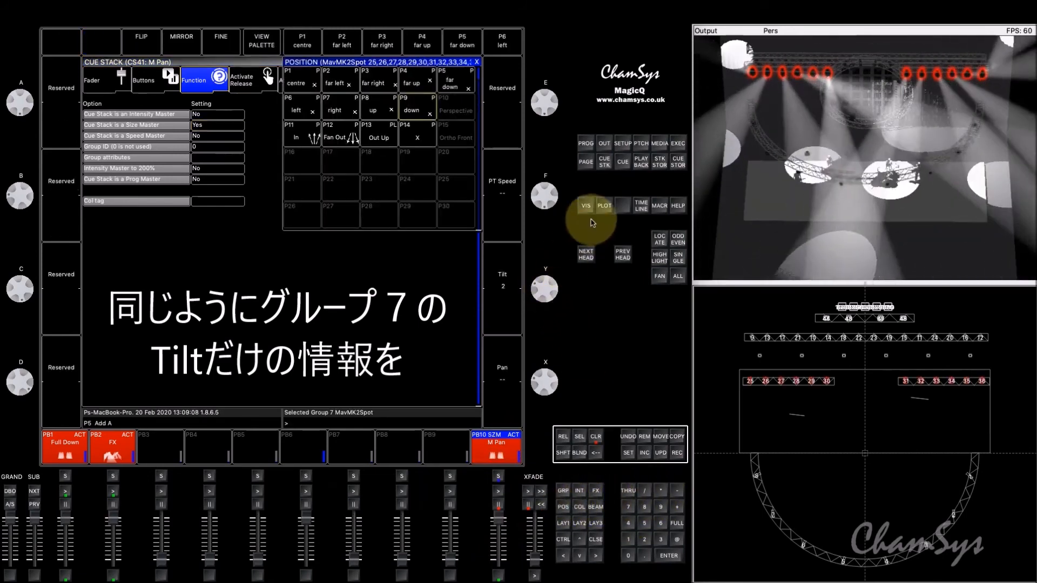
left_click(585, 144)
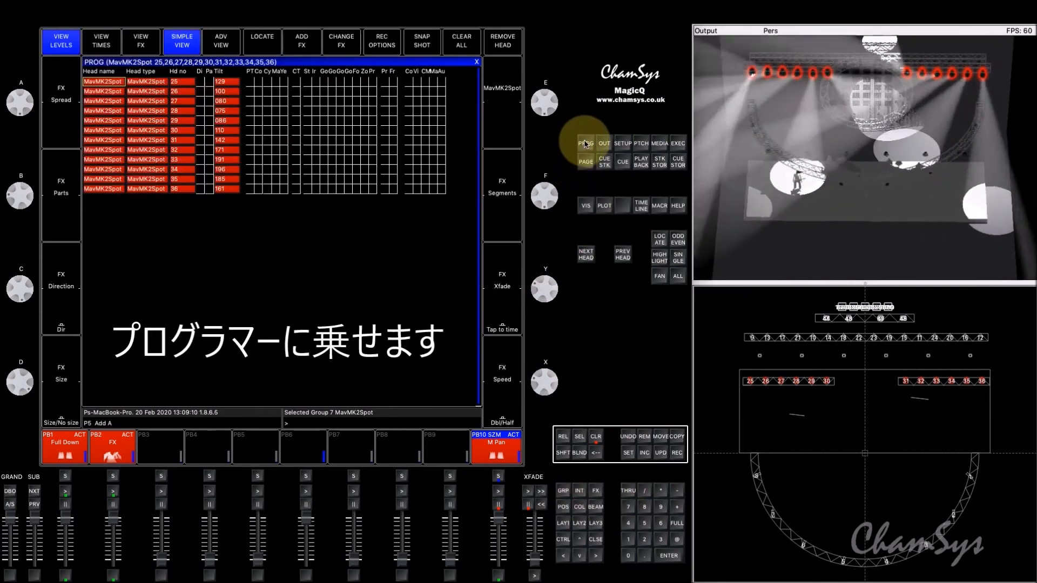
Step: Record the Tilt-only levels to playback 9, clear the programmer and set Cue Stack is a Size Master to Yes
left_click(677, 454)
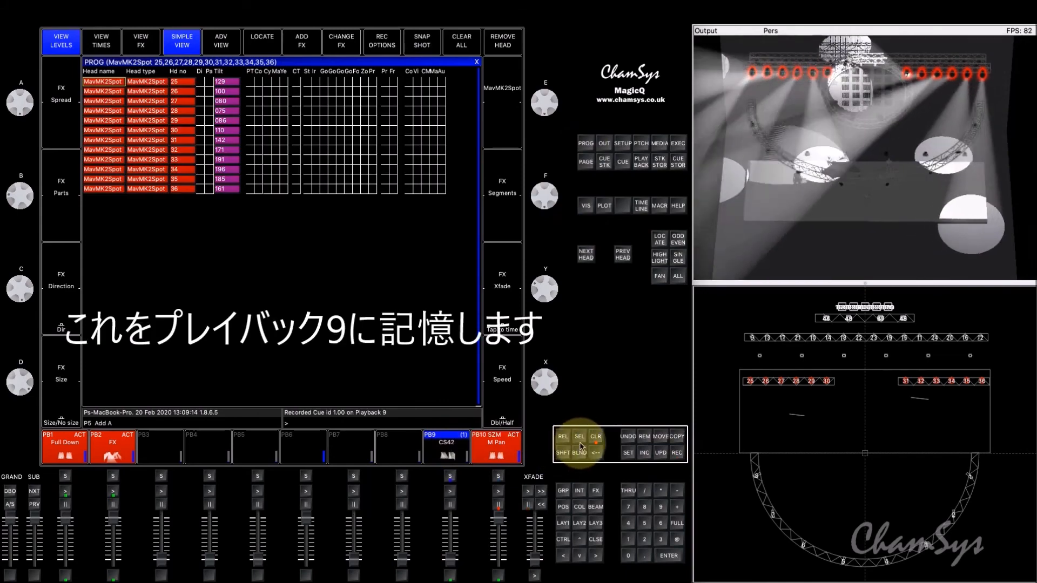
left_click(597, 442)
left_click(443, 445)
left_click(443, 446)
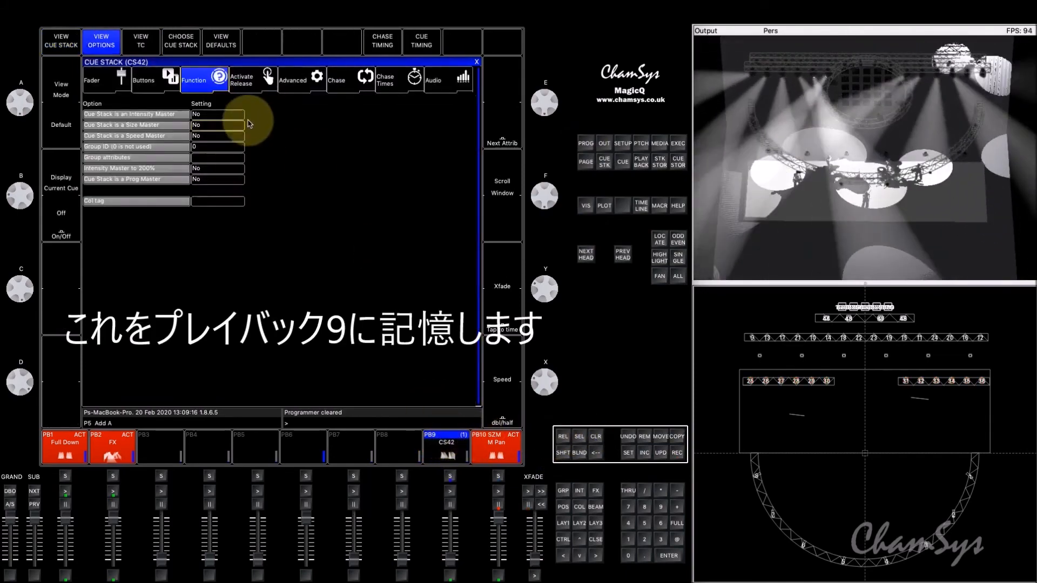
left_click(204, 125)
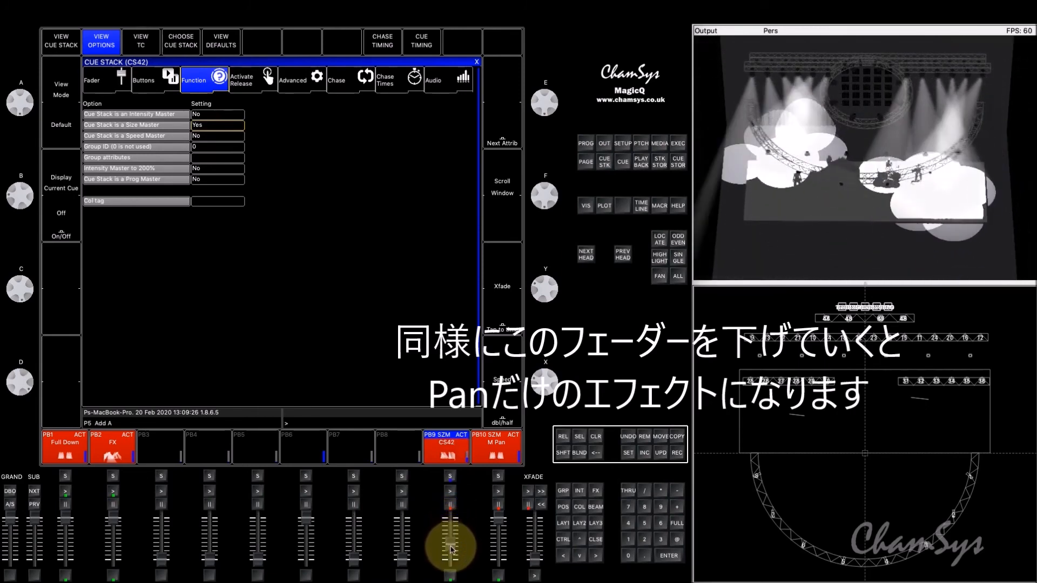
Step: Test the two size masters by moving the faders of playbacks 9 and 10 to vary the Tilt and Pan movement
left_click_drag(450, 559, 450, 567)
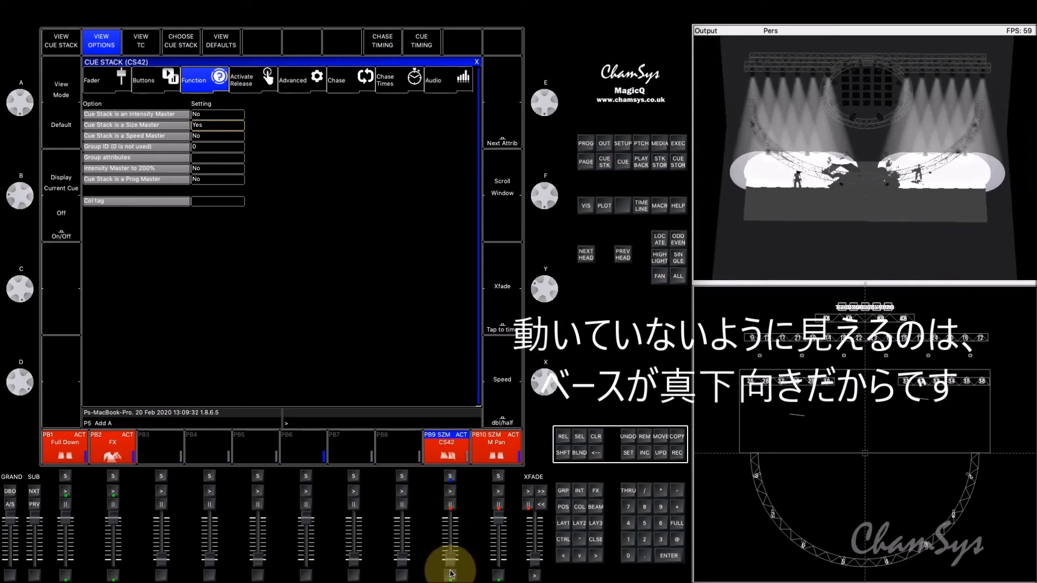
left_click_drag(453, 559, 498, 571)
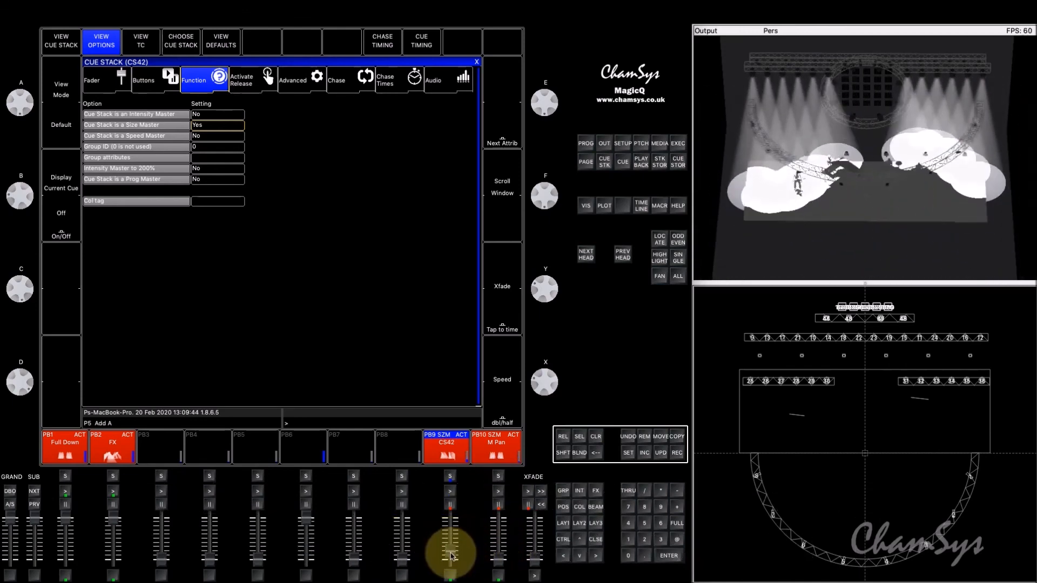
left_click_drag(451, 543, 452, 566)
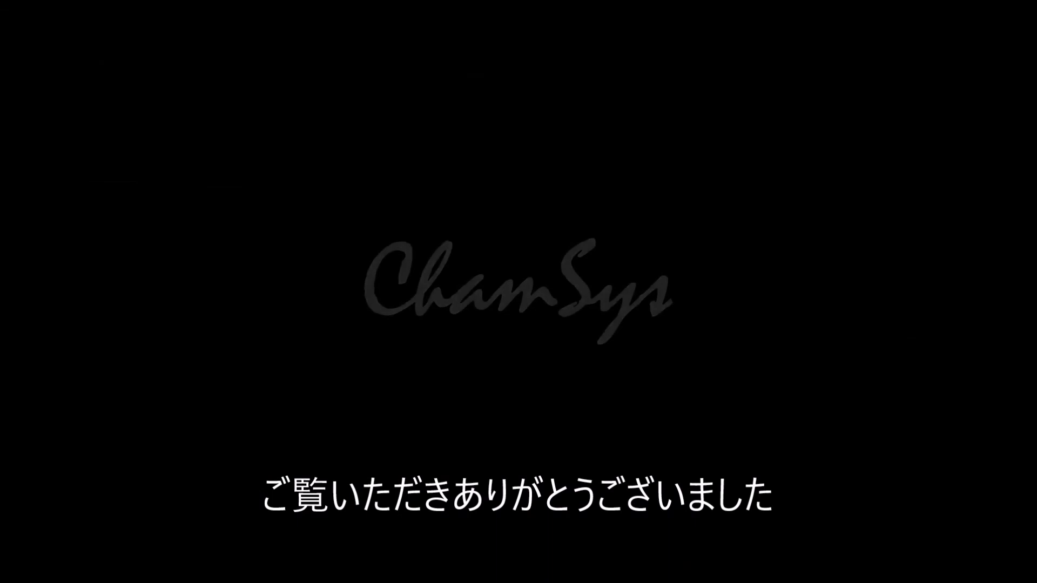